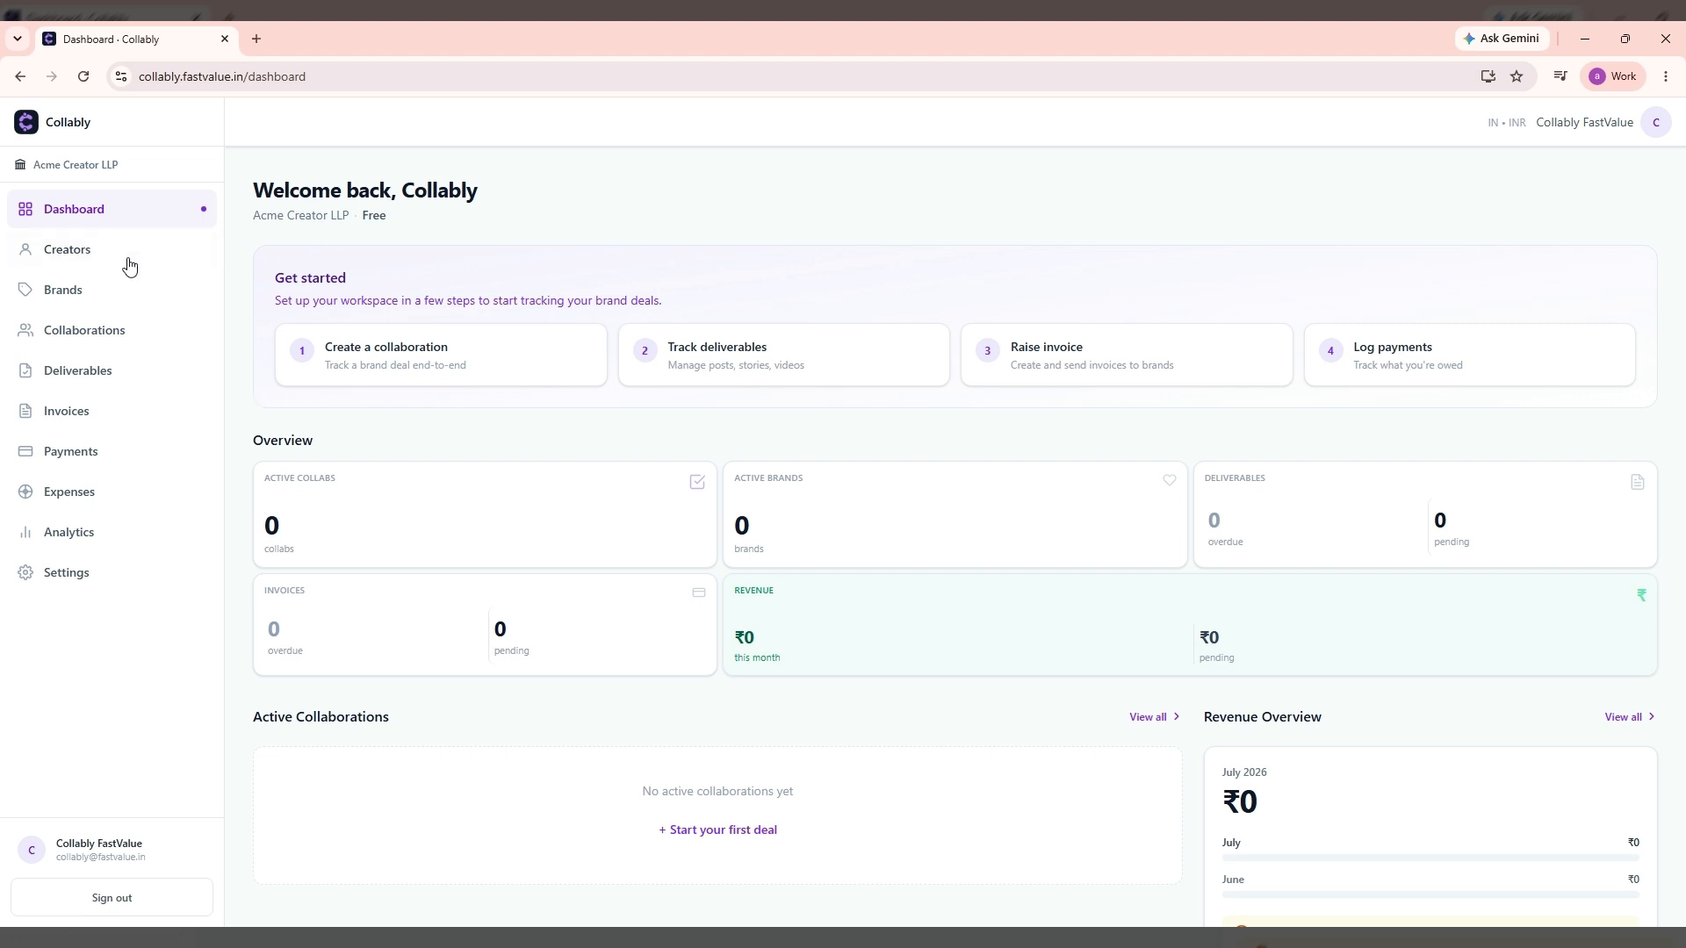
Step: Review the business profile's contact information, currency, address, tax settings, invoice defaults and payment methods, and return to the dashboard
{"action": "left_click", "coordinate": [79, 580]}
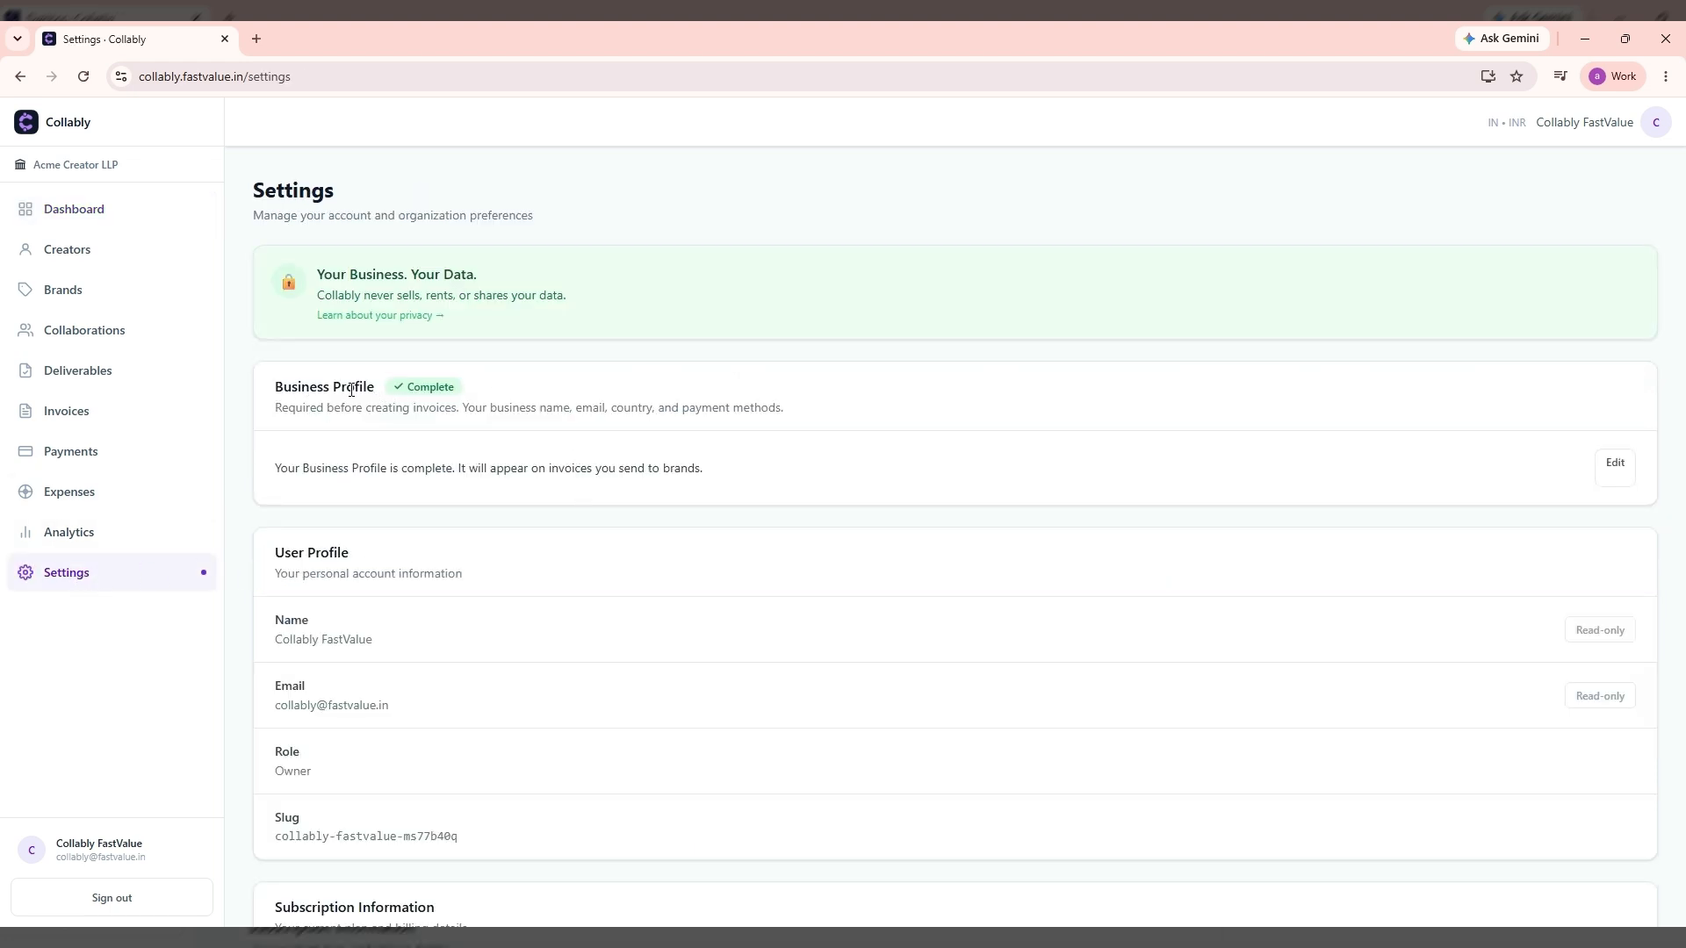
{"action": "left_click", "coordinate": [1618, 468]}
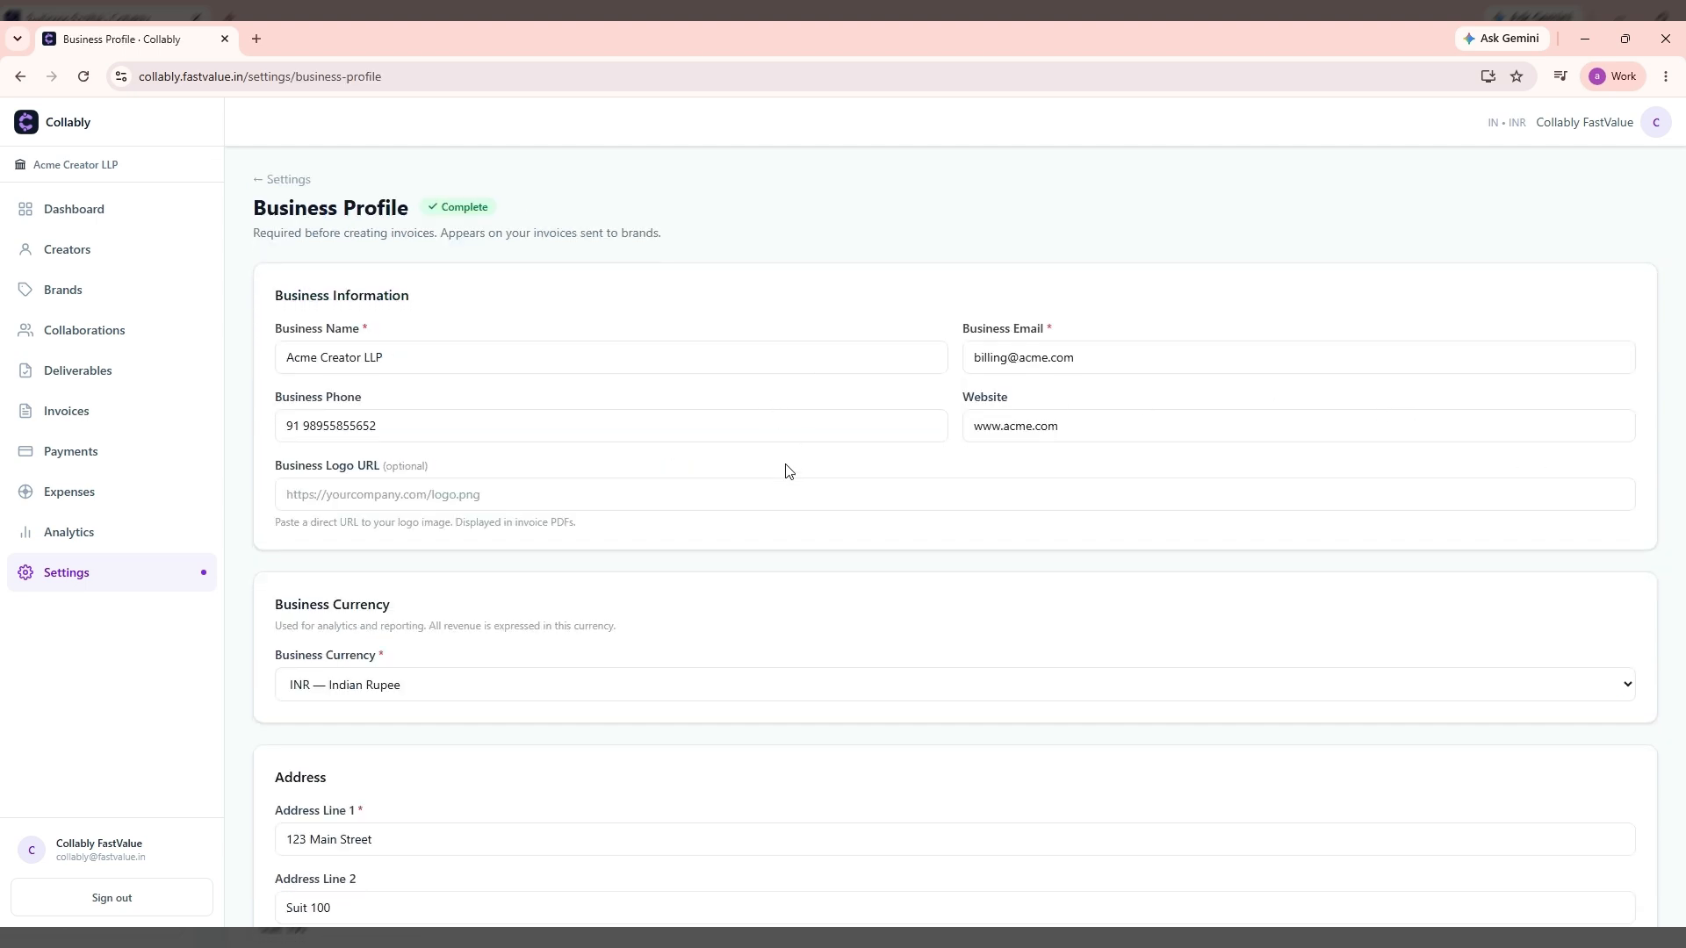
{"action": "scroll", "coordinate": [786, 472], "scroll_direction": "down", "scroll_amount": 1}
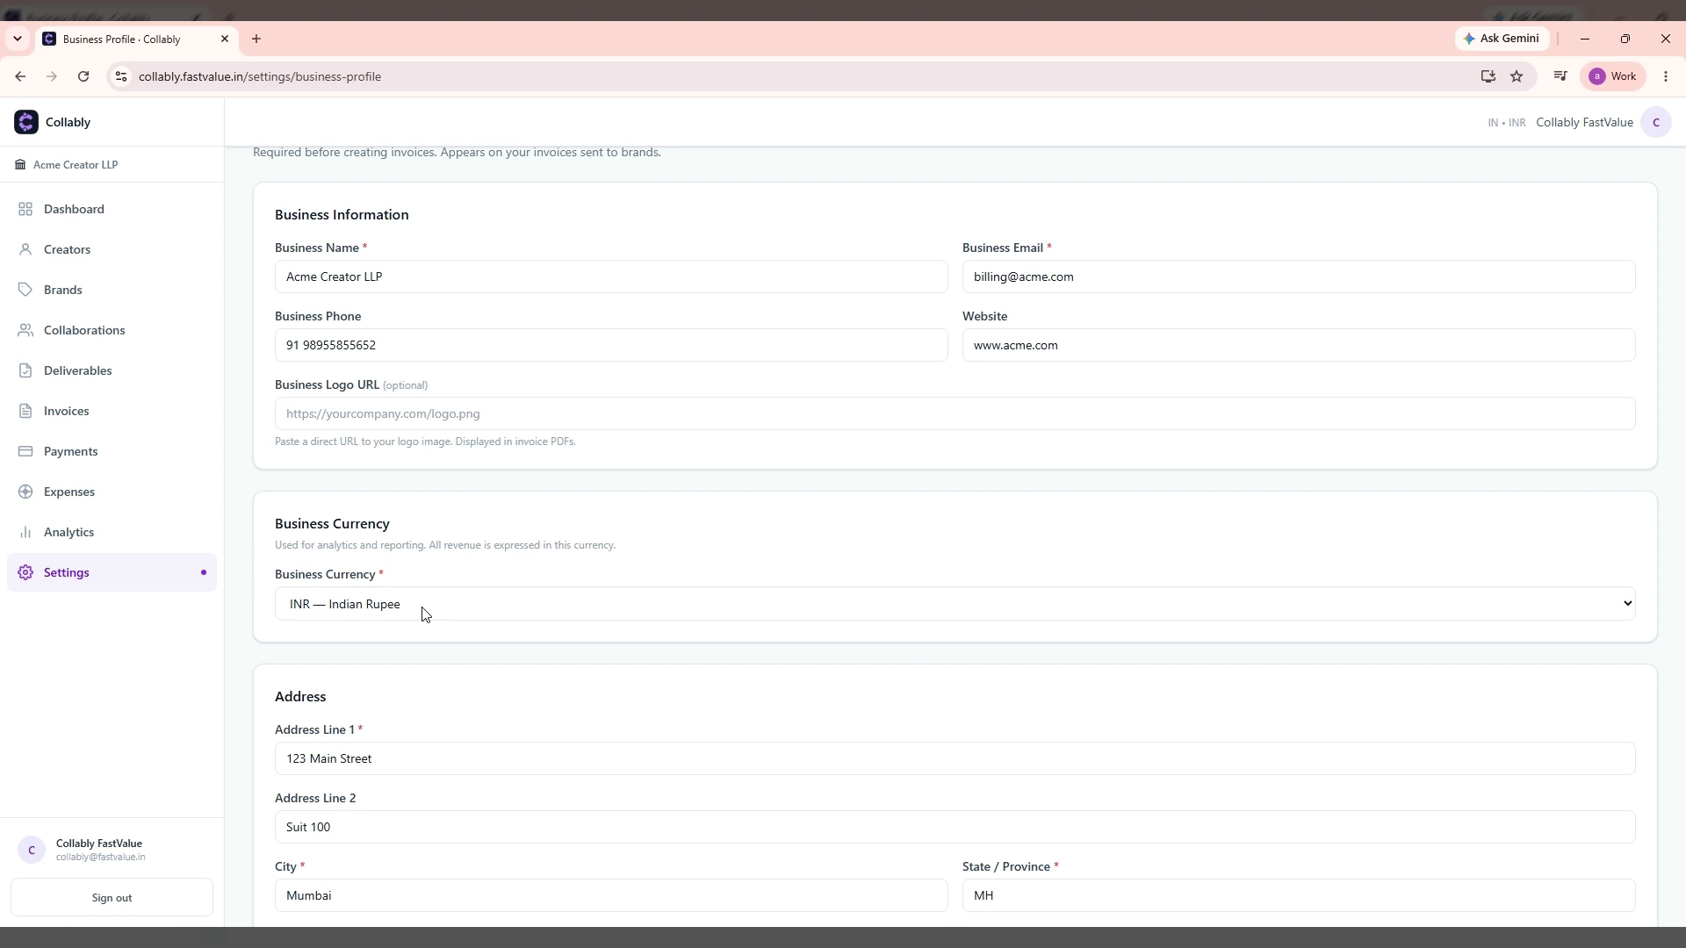
{"action": "scroll", "coordinate": [422, 613], "scroll_direction": "down", "scroll_amount": 8}
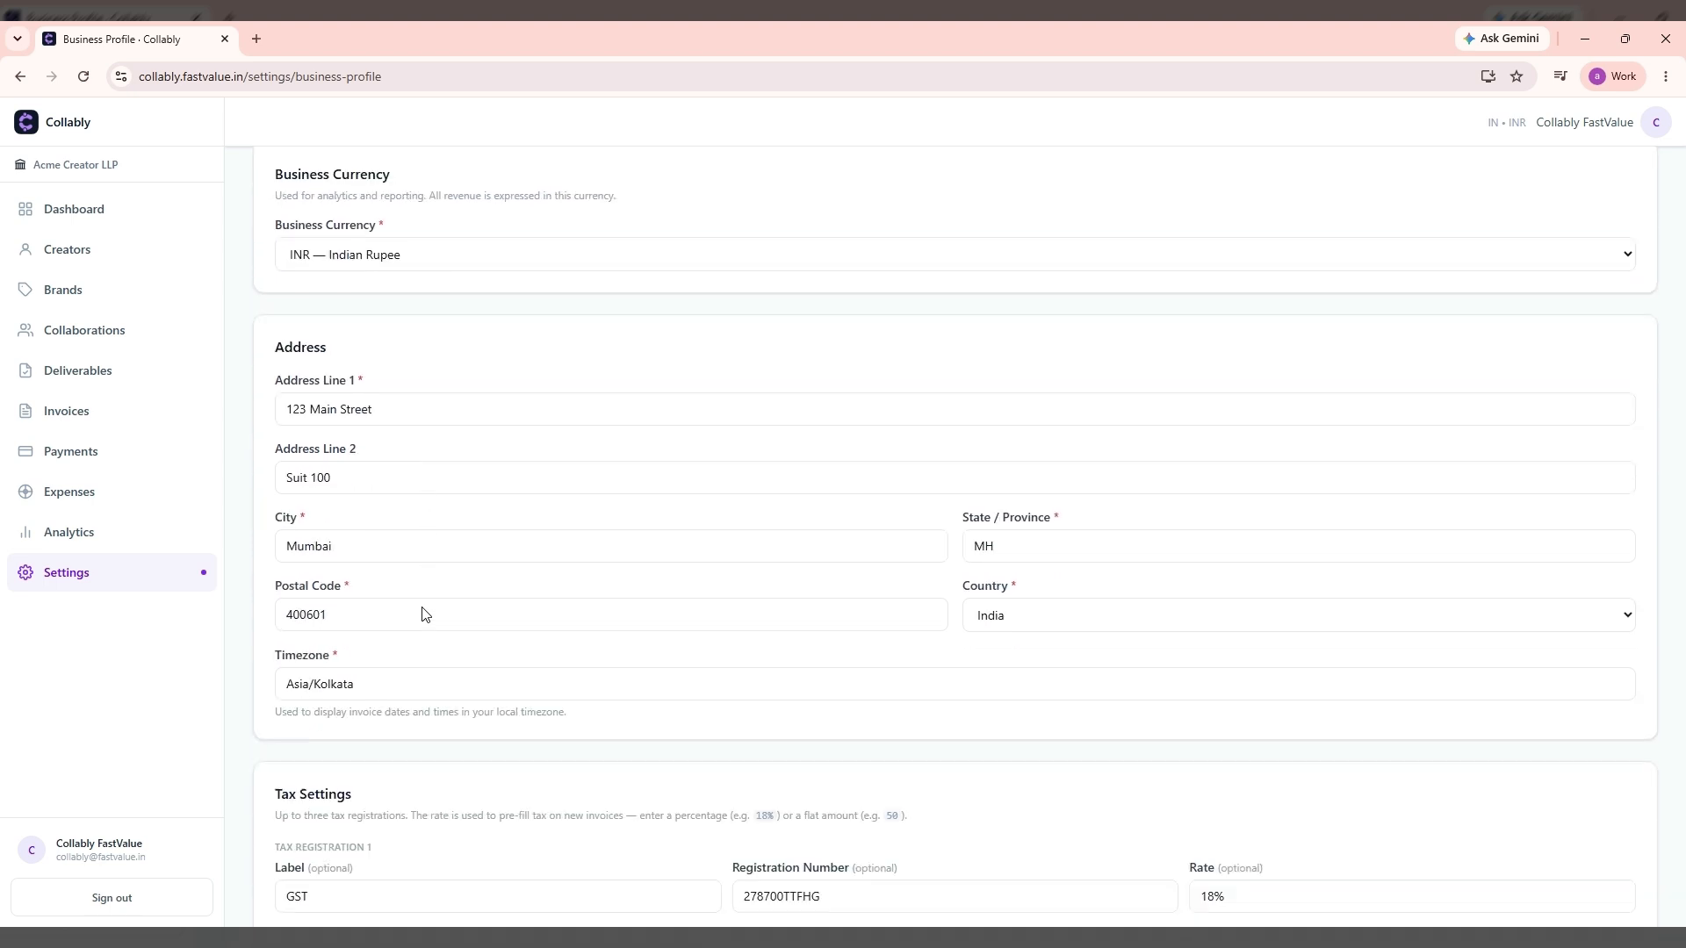
{"action": "scroll", "coordinate": [422, 613], "scroll_direction": "down", "scroll_amount": 6}
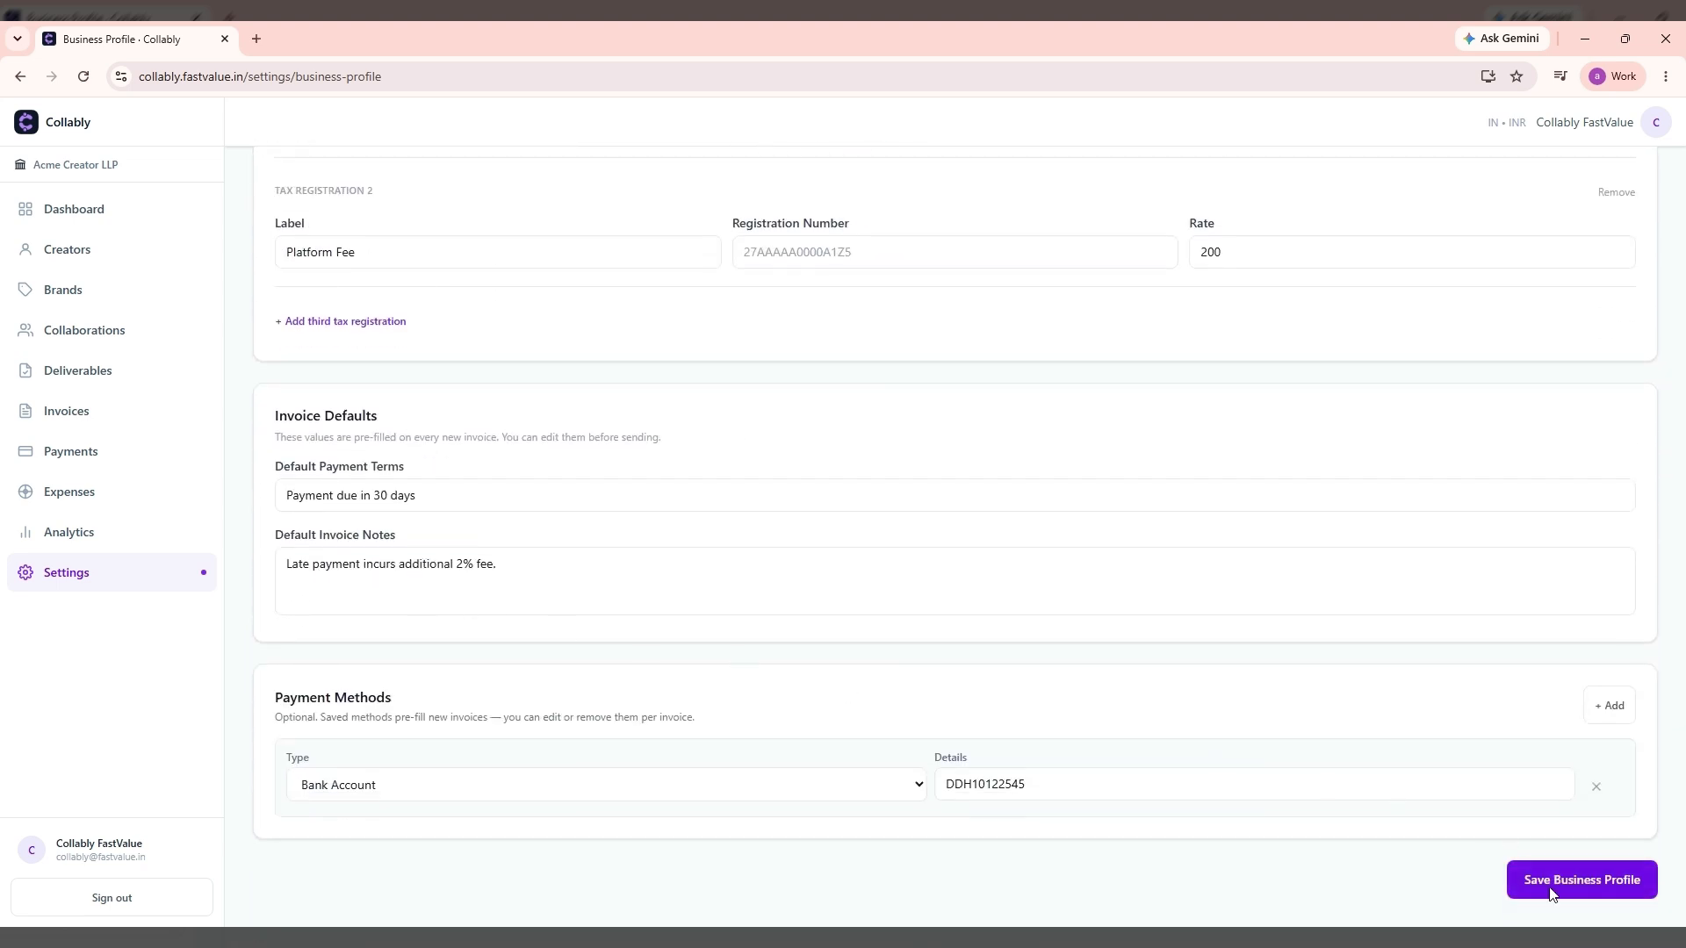
{"action": "left_click", "coordinate": [78, 214]}
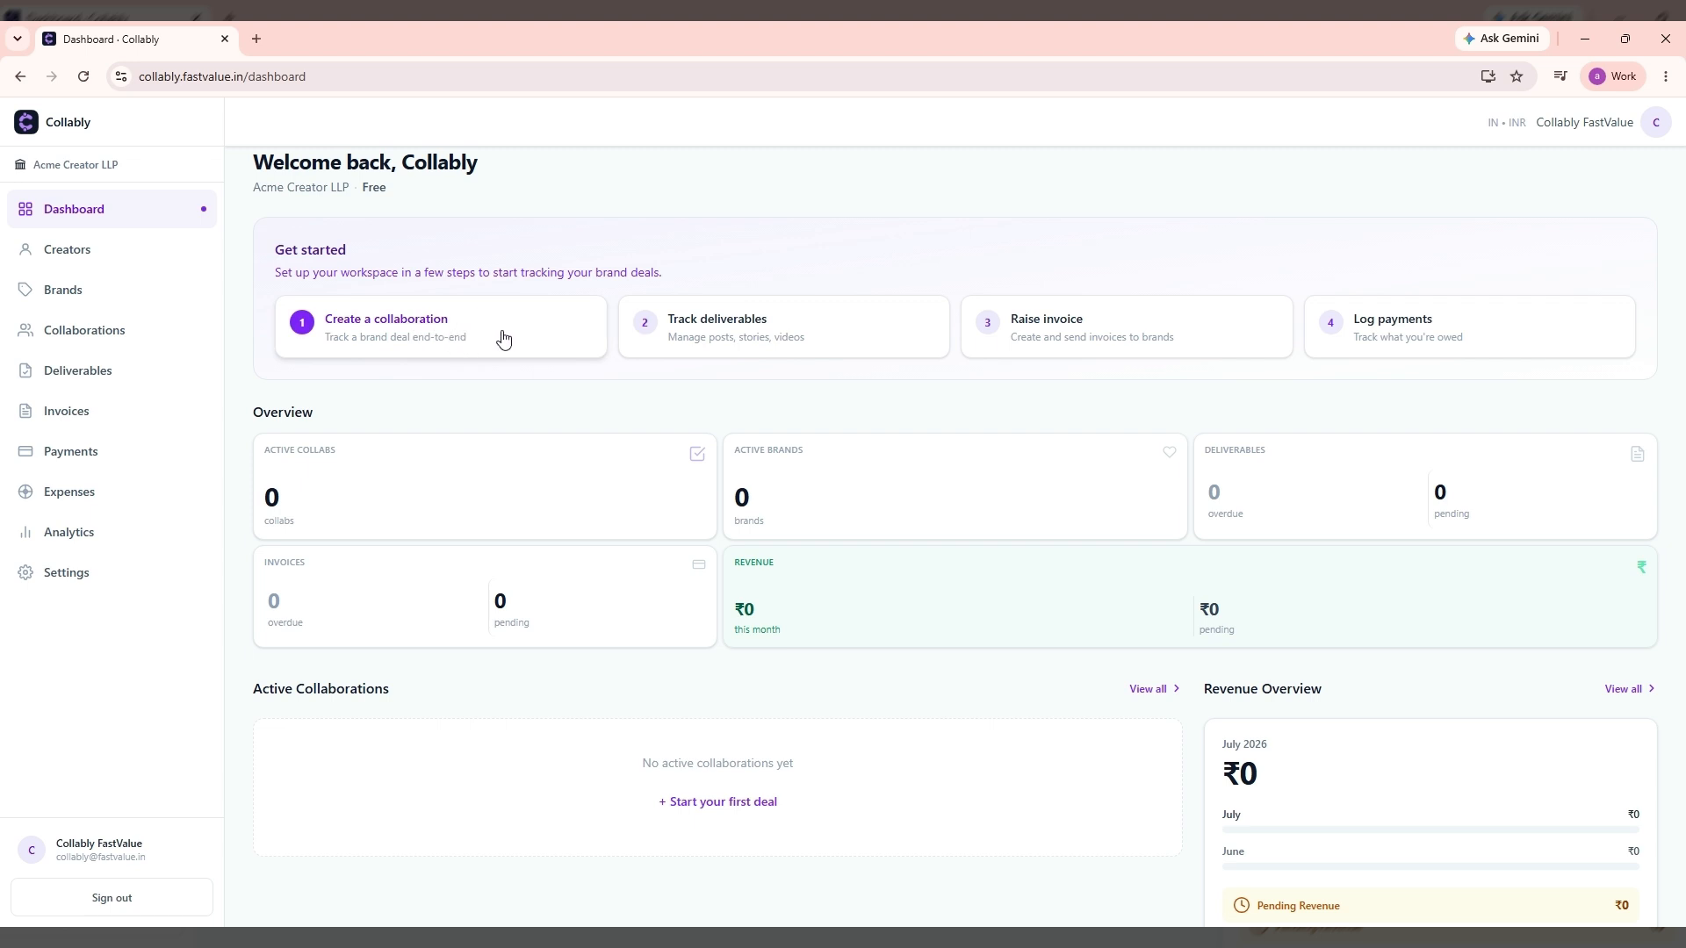
Step: Start a new collaboration with the campaign name First Campaign and the collaboration type Sponsored Post
{"action": "left_click", "coordinate": [84, 332]}
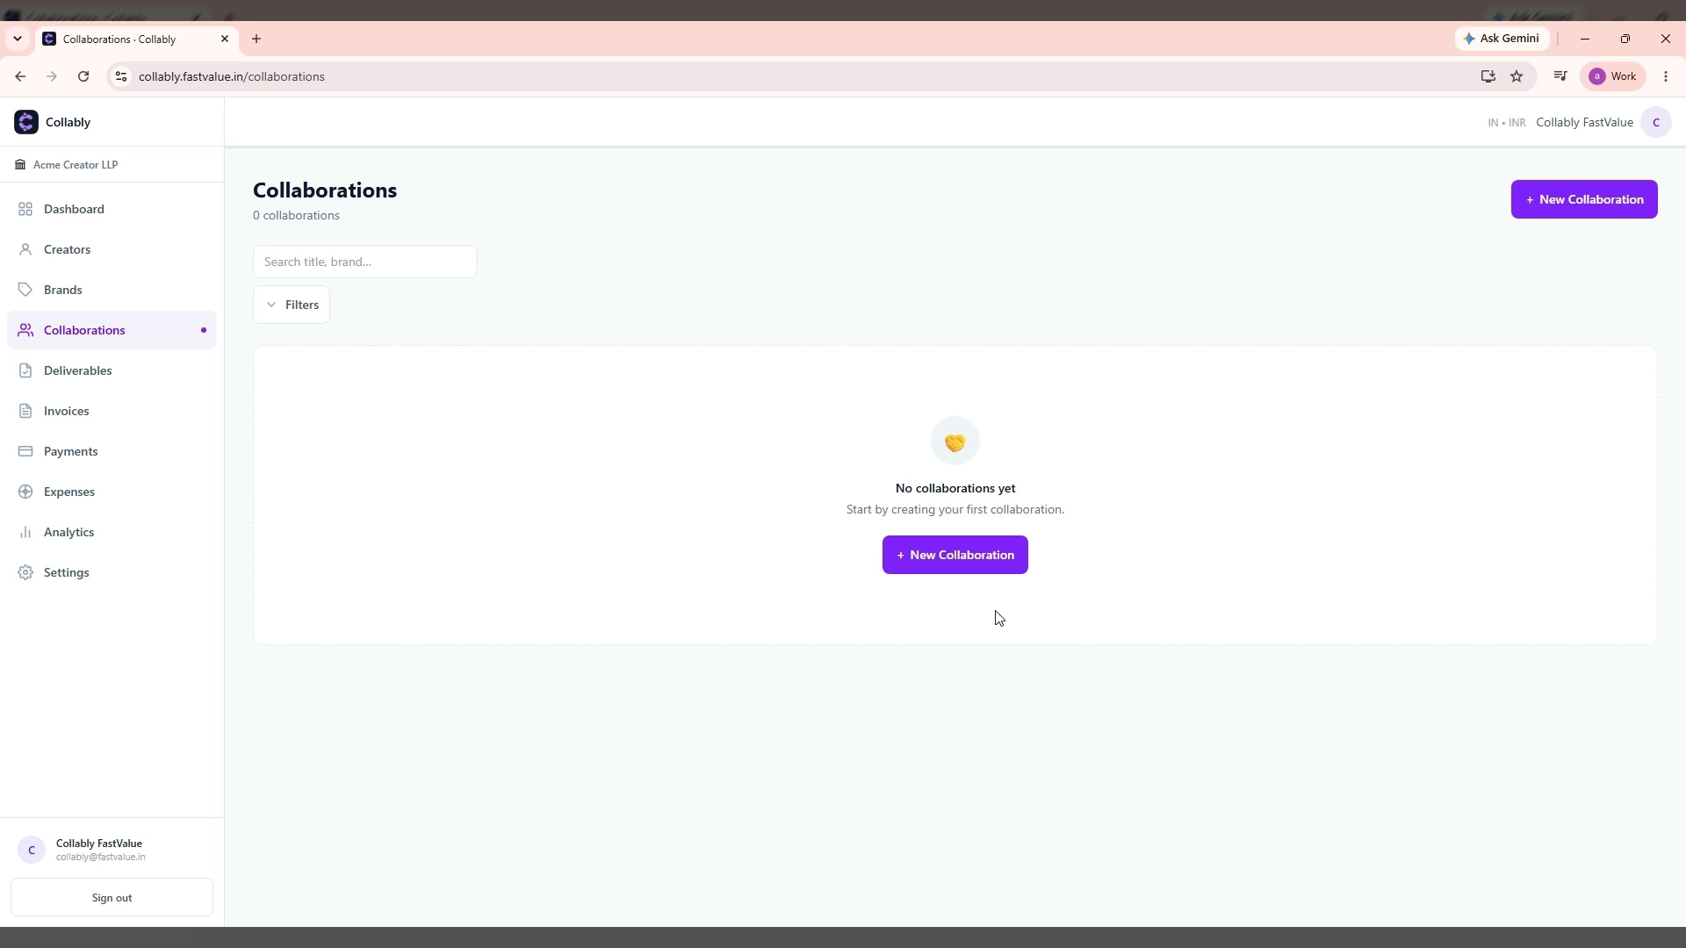
{"action": "left_click", "coordinate": [967, 563]}
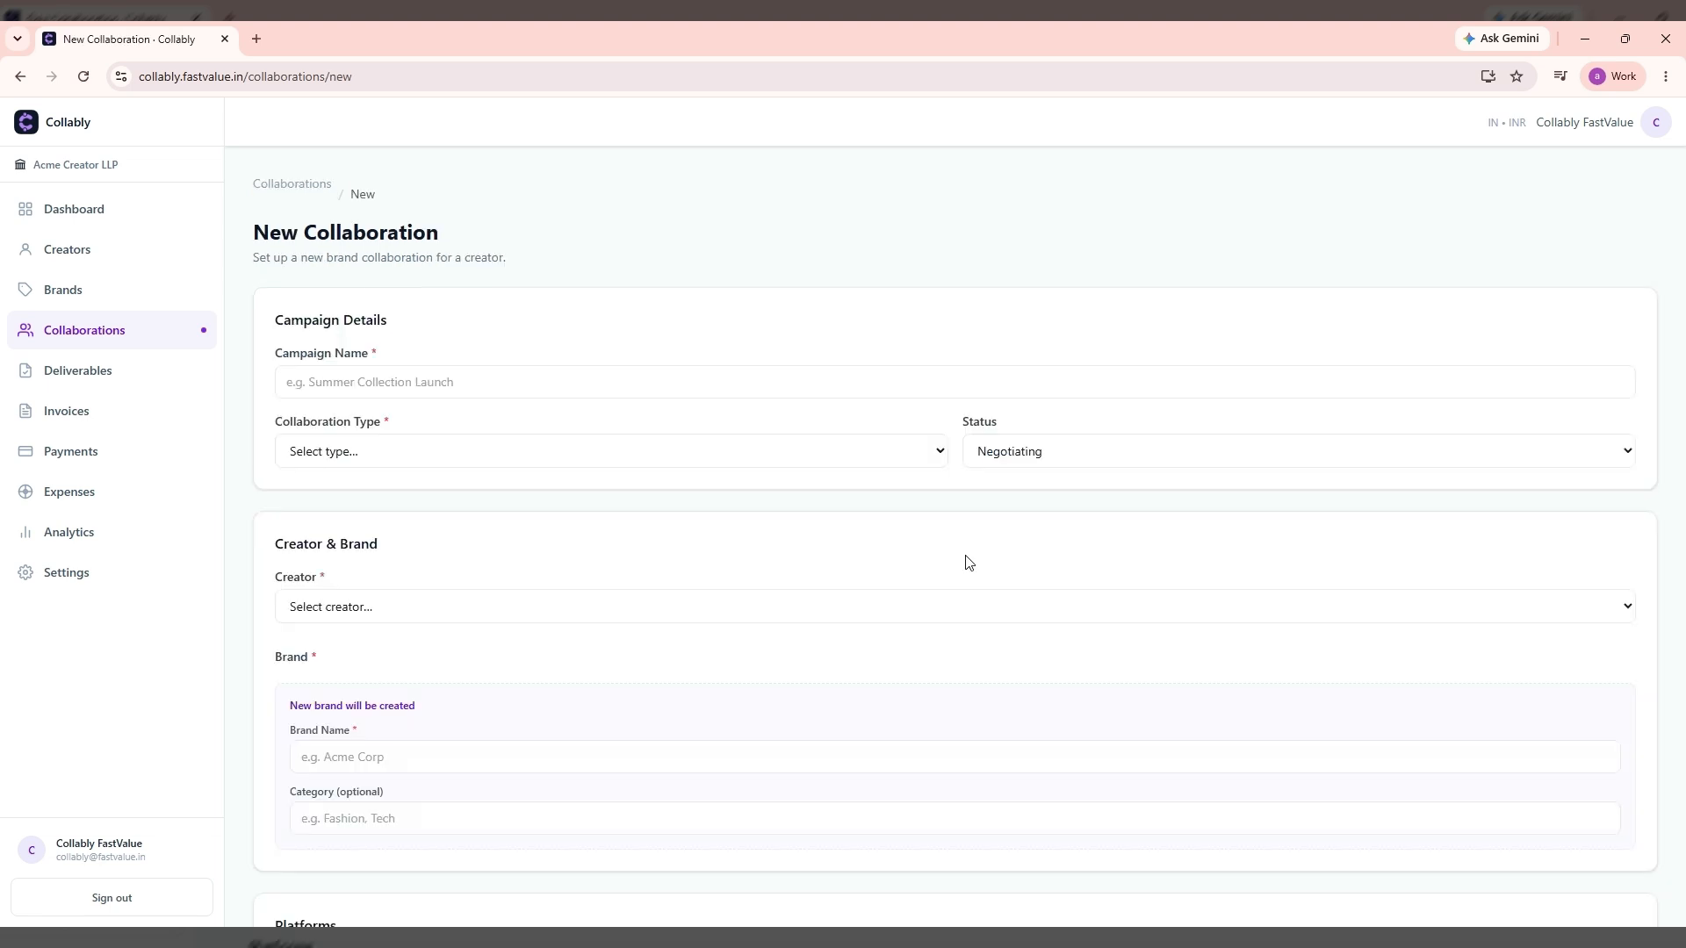
{"action": "left_click", "coordinate": [505, 379]}
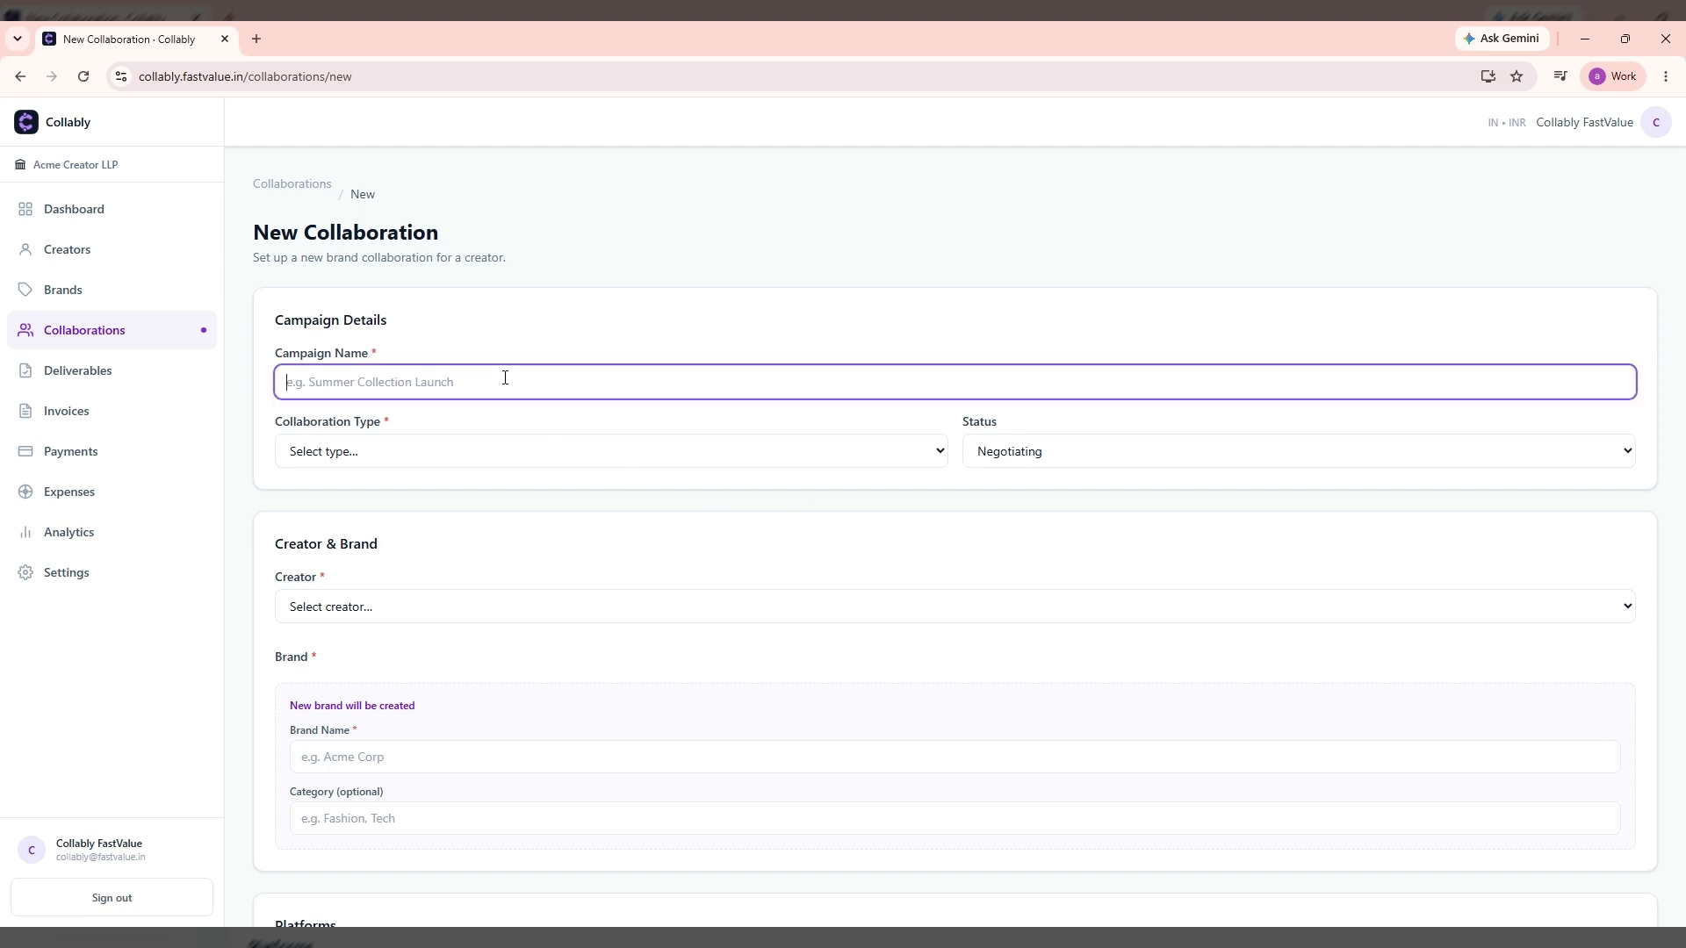
{"action": "type", "text": "First Campaign"}
{"action": "left_click", "coordinate": [506, 452]}
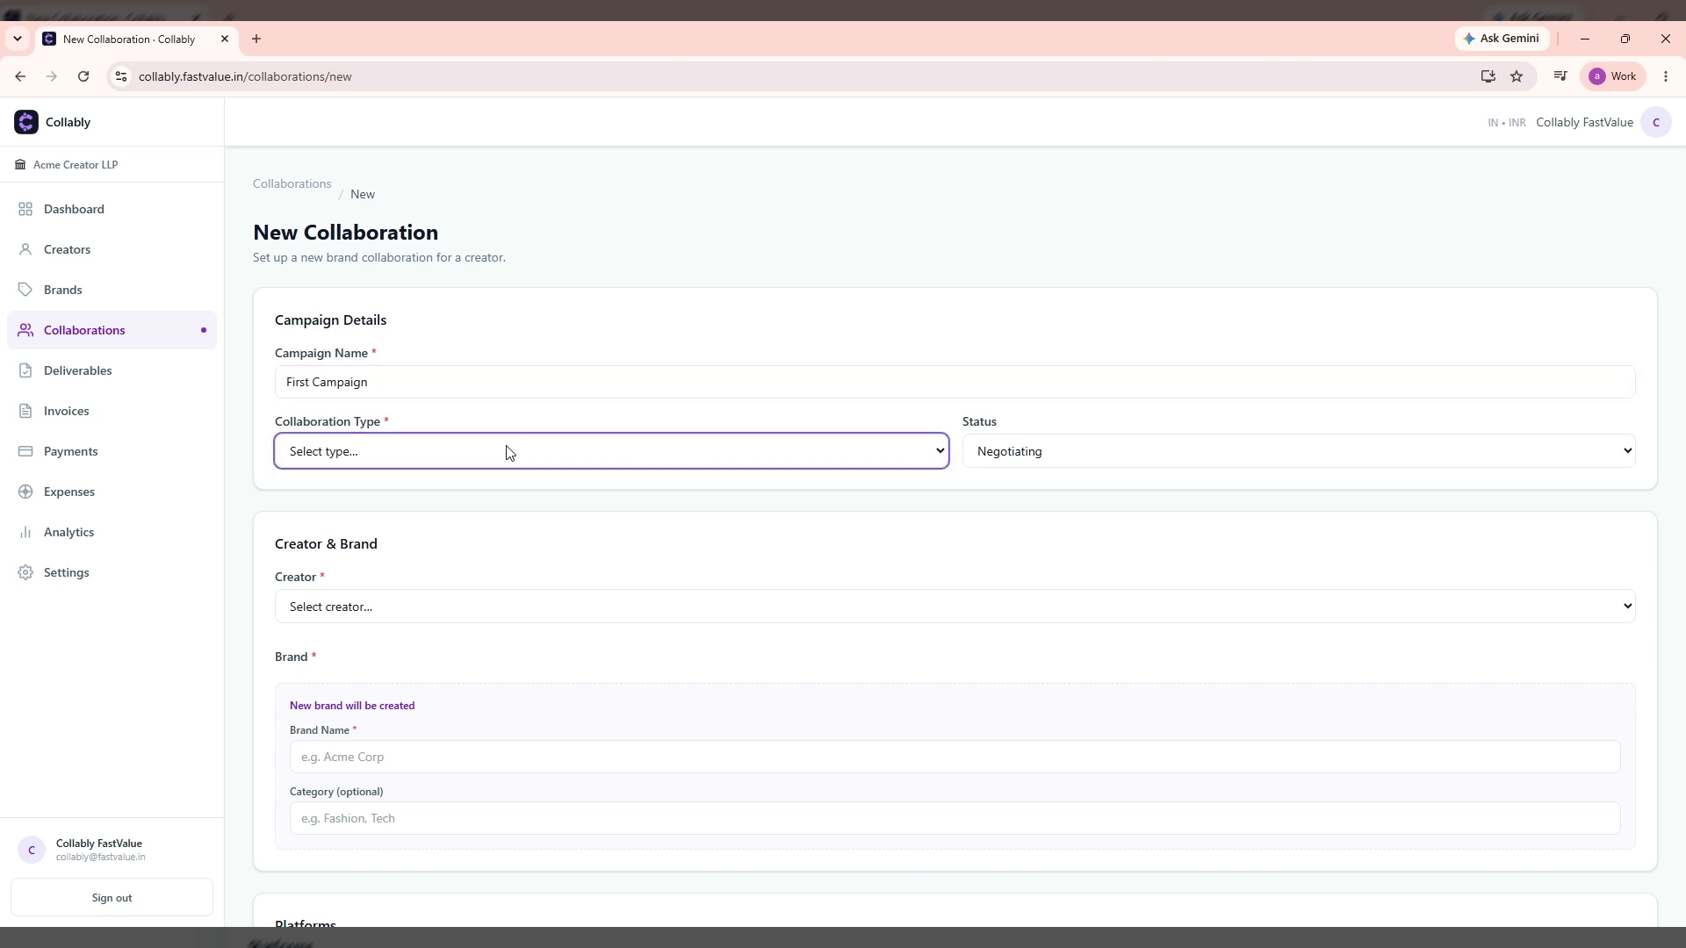
{"action": "left_click", "coordinate": [487, 507]}
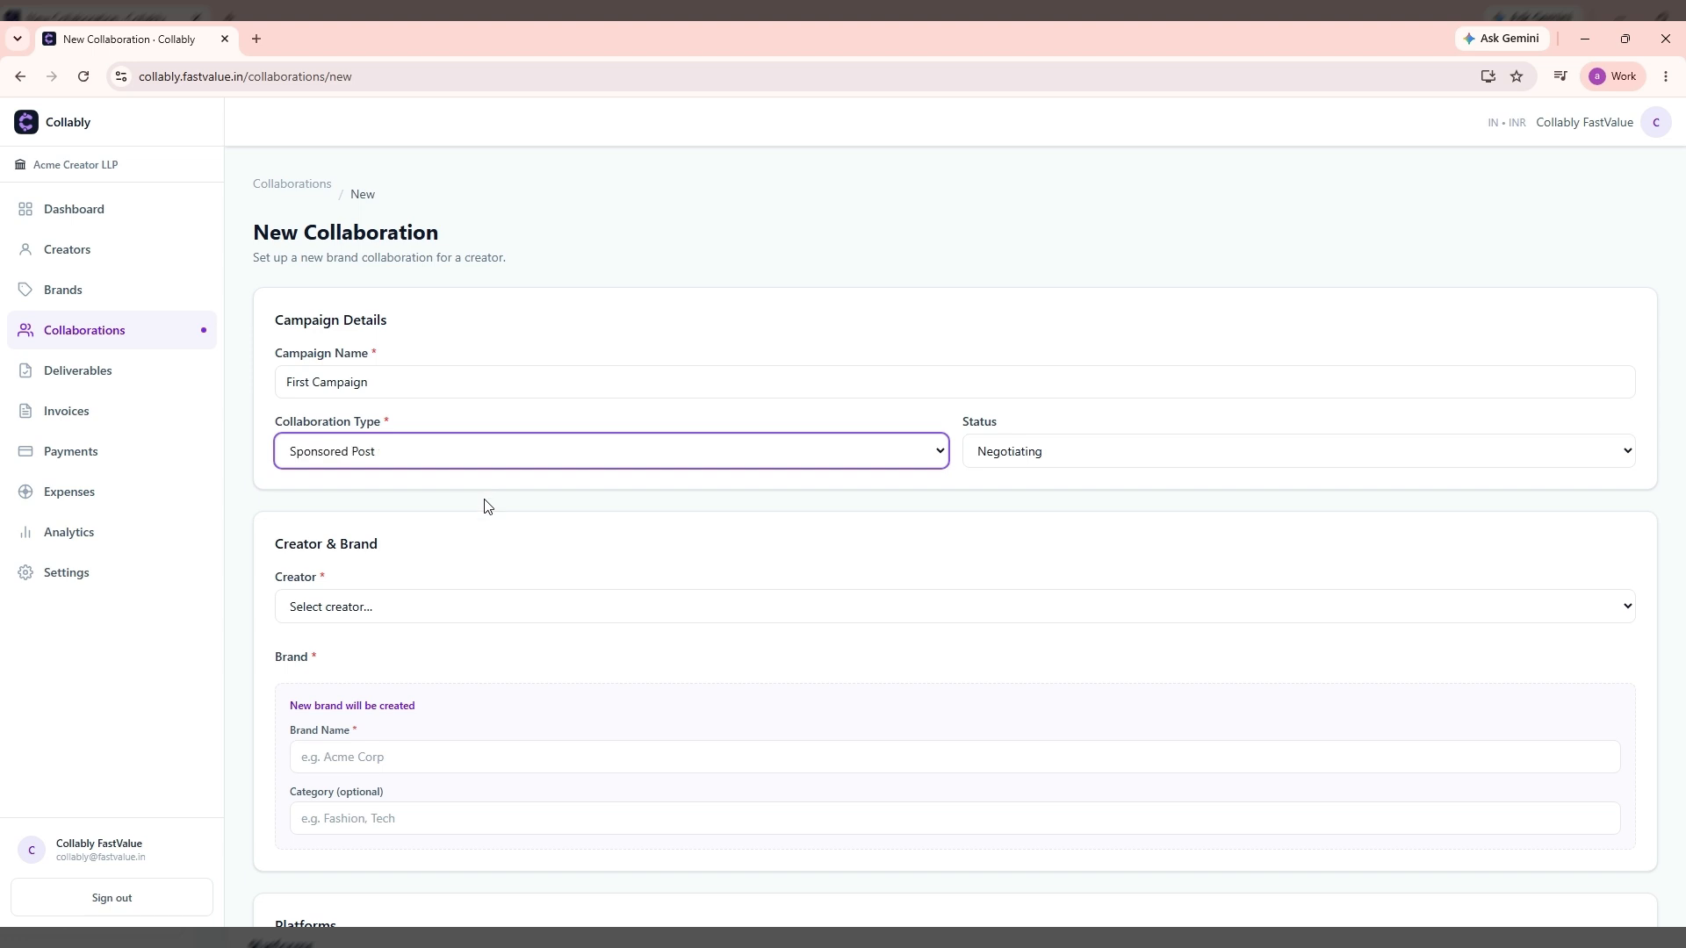
{"action": "left_click", "coordinate": [1030, 488]}
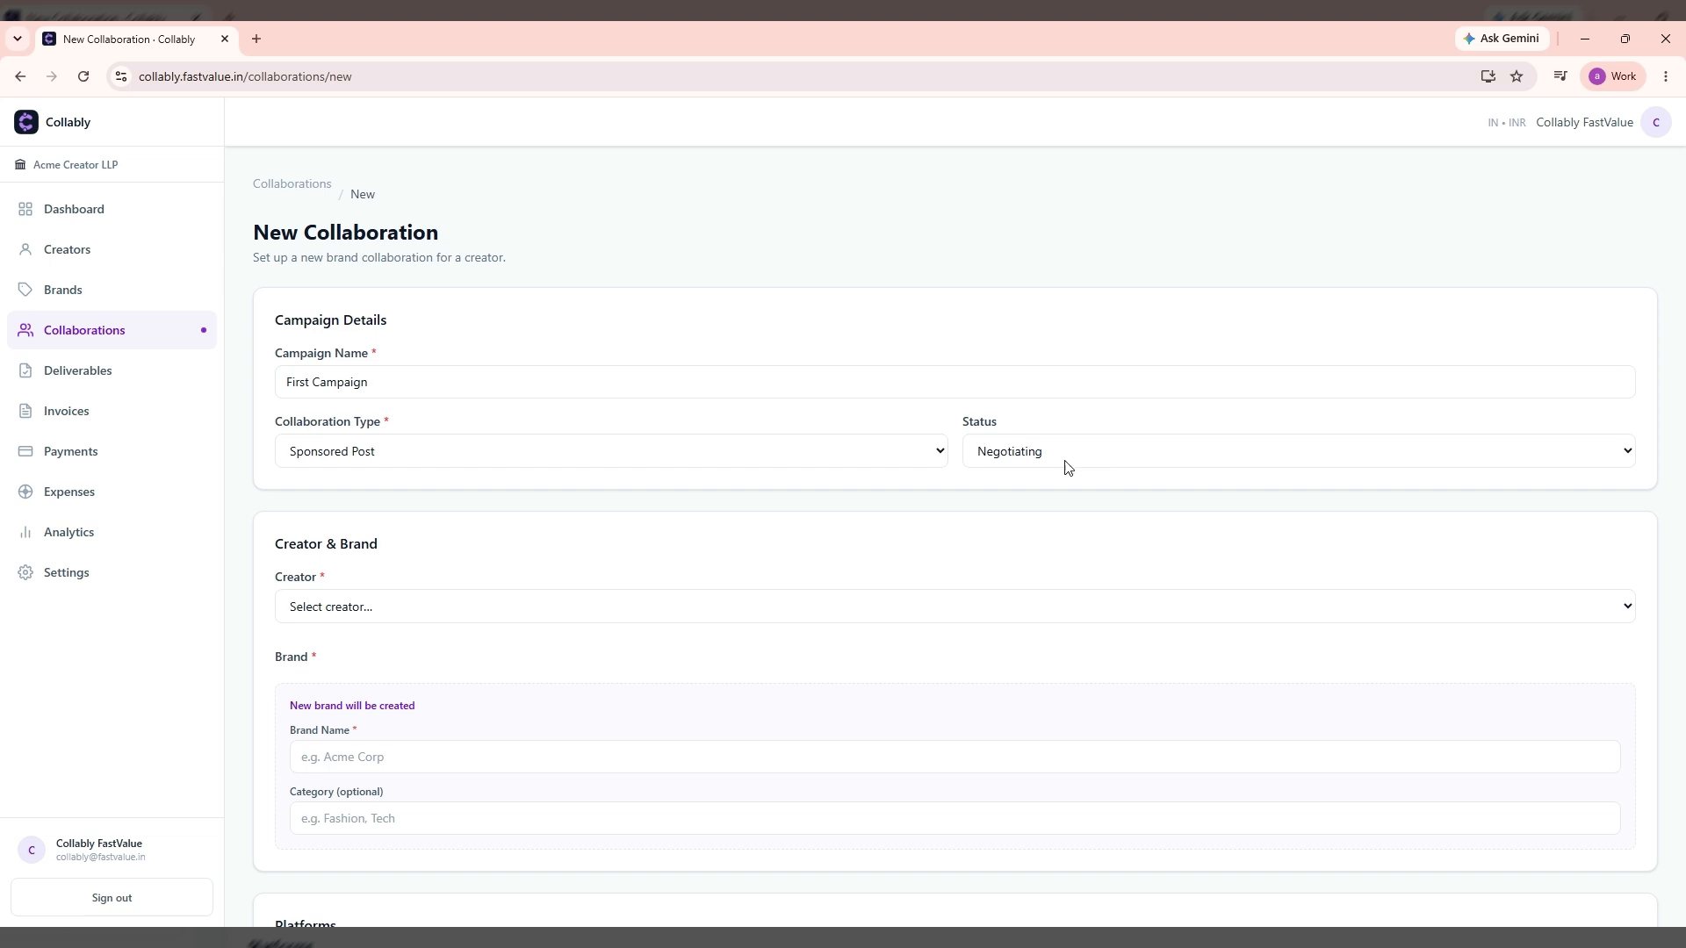
Step: Assign the Collably FastValue account as the creator of the collaboration
{"action": "scroll", "coordinate": [912, 567], "scroll_direction": "down", "scroll_amount": 1}
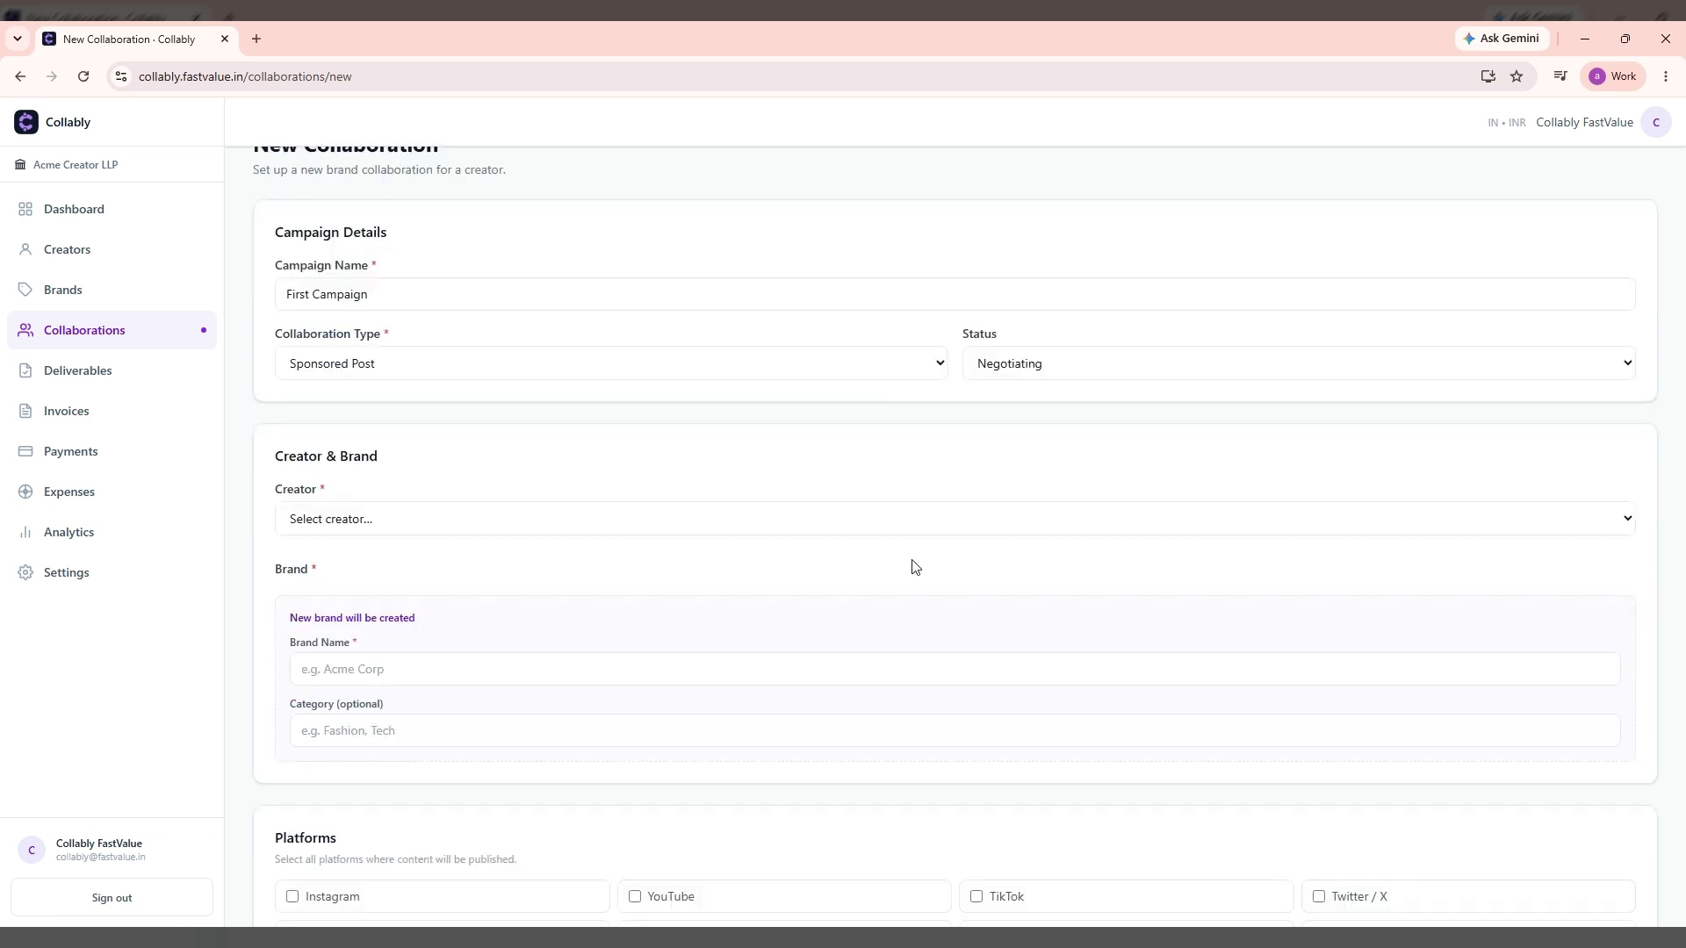
{"action": "scroll", "coordinate": [912, 567], "scroll_direction": "down", "scroll_amount": 1}
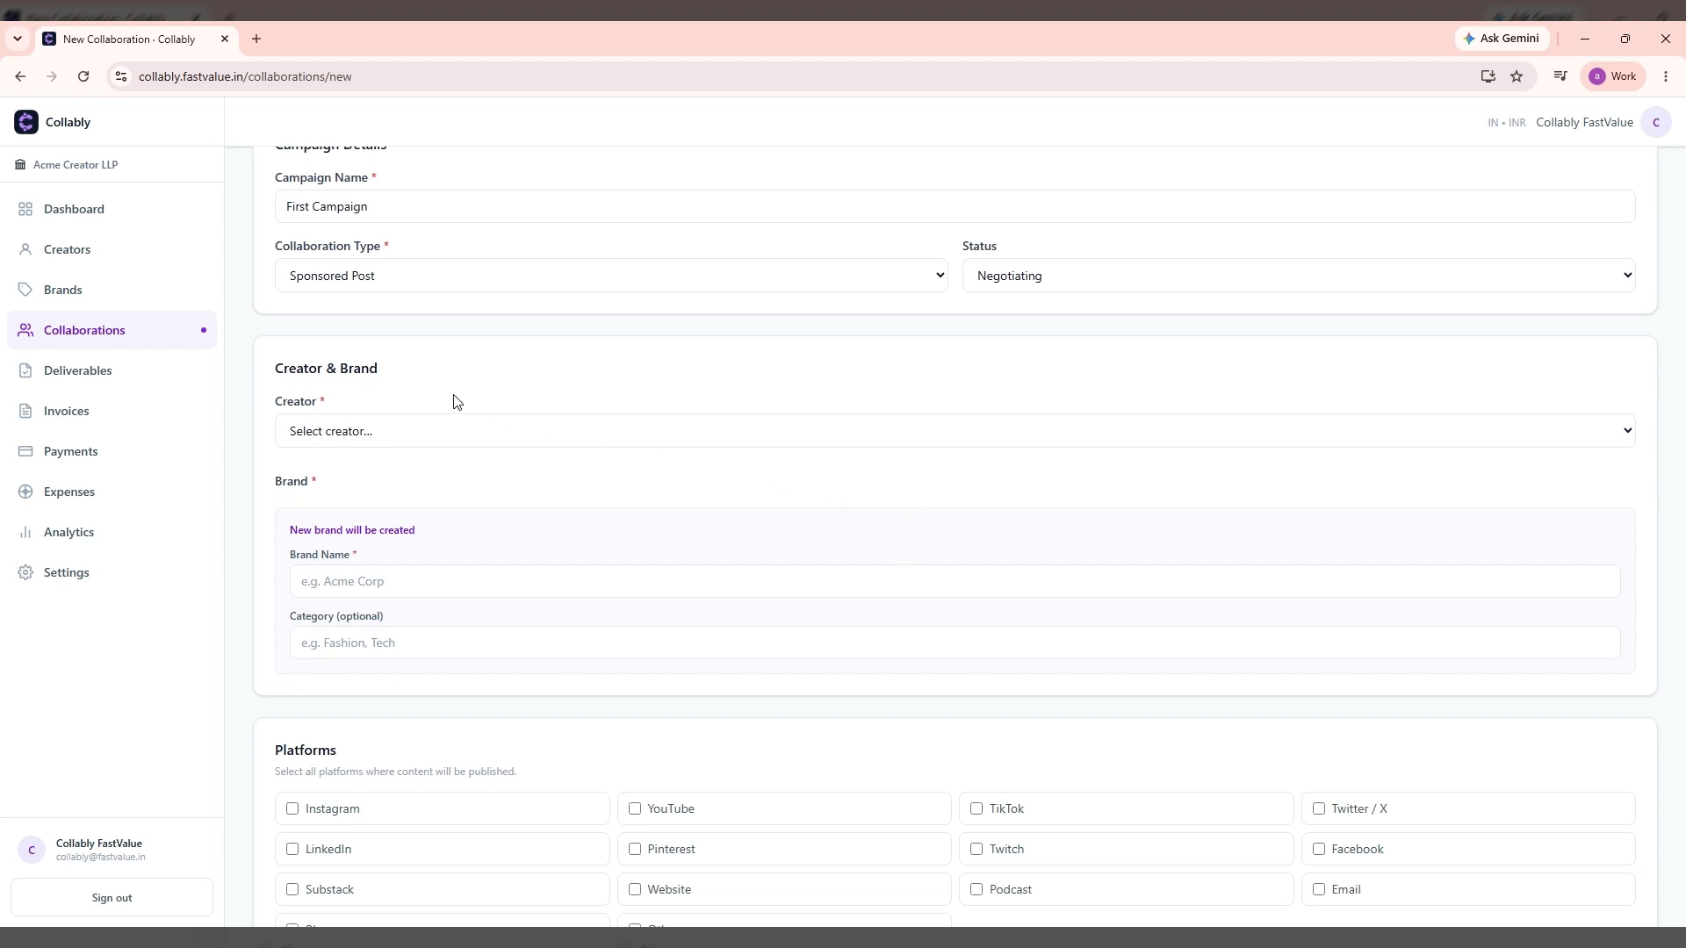
{"action": "left_click", "coordinate": [478, 431]}
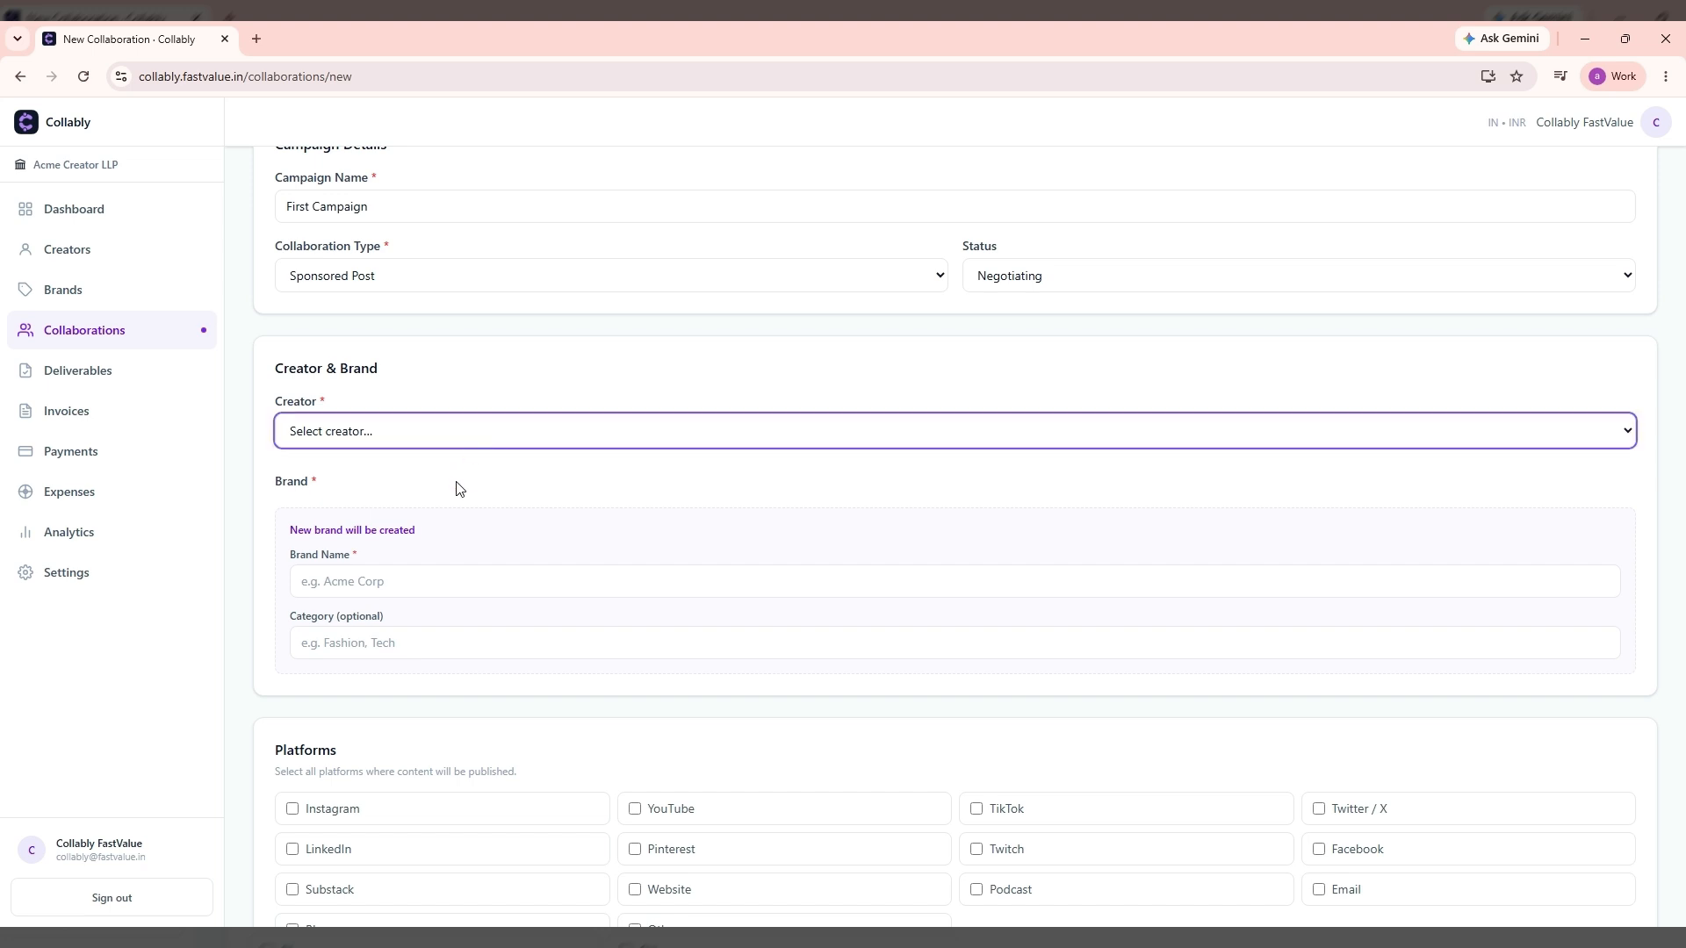
{"action": "left_click", "coordinate": [606, 487]}
{"action": "left_click", "coordinate": [604, 482]}
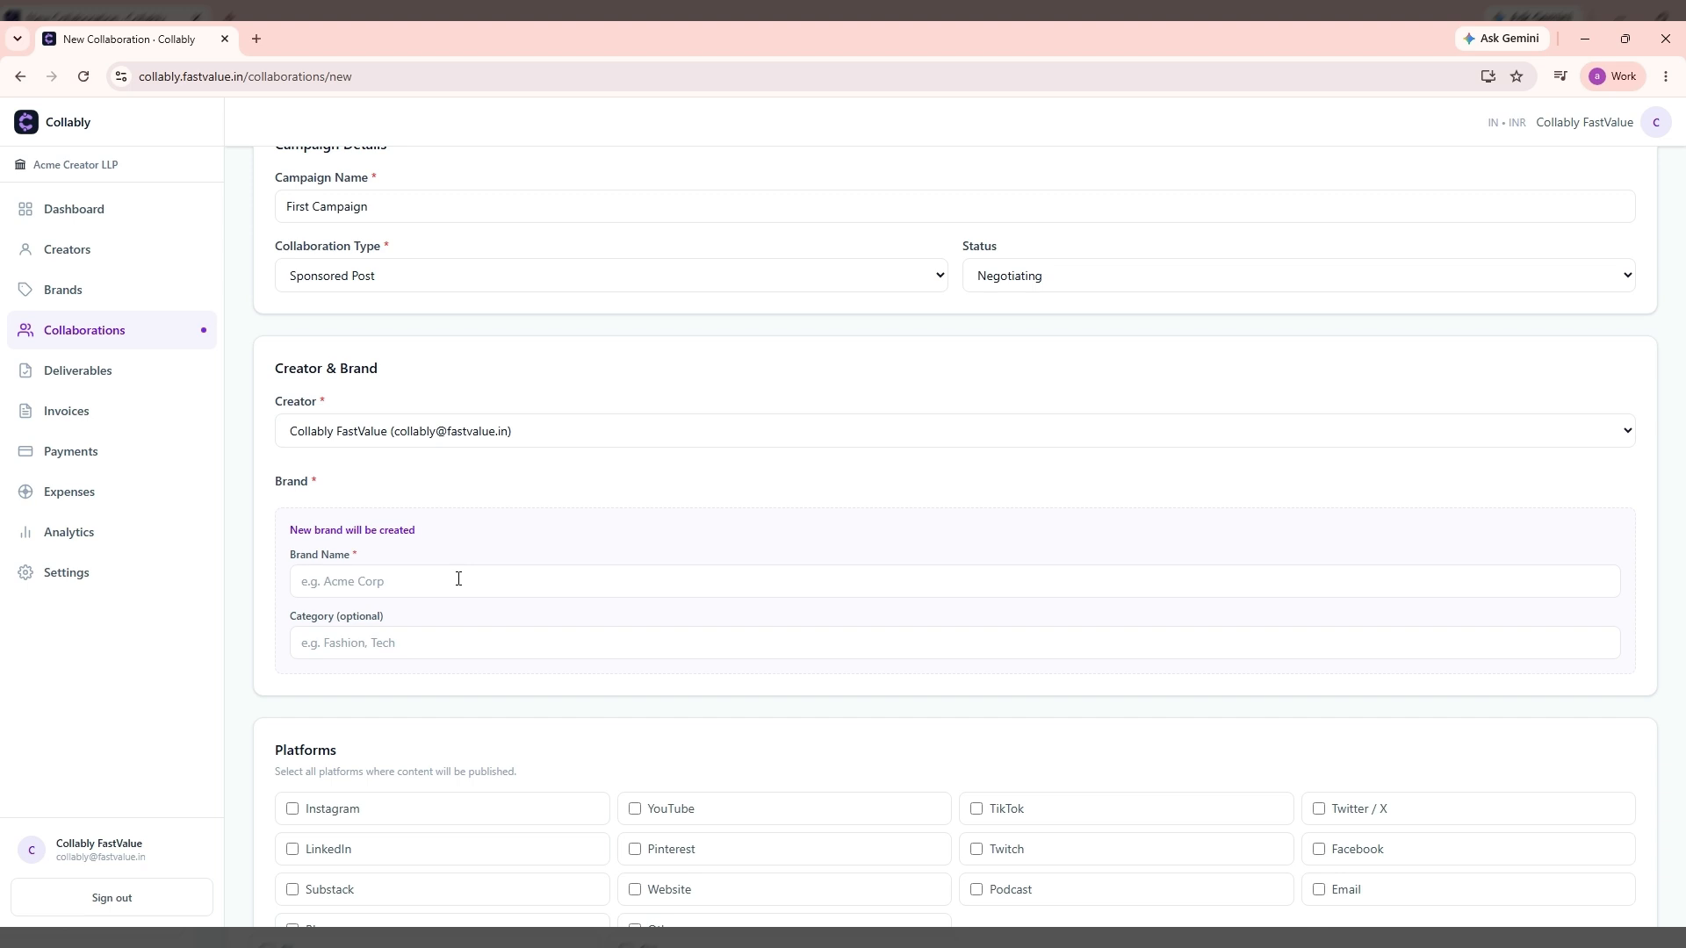
Step: Enter the new brand Snitch with the category Fashion for the collaboration
{"action": "scroll", "coordinate": [603, 539], "scroll_direction": "down", "scroll_amount": 1}
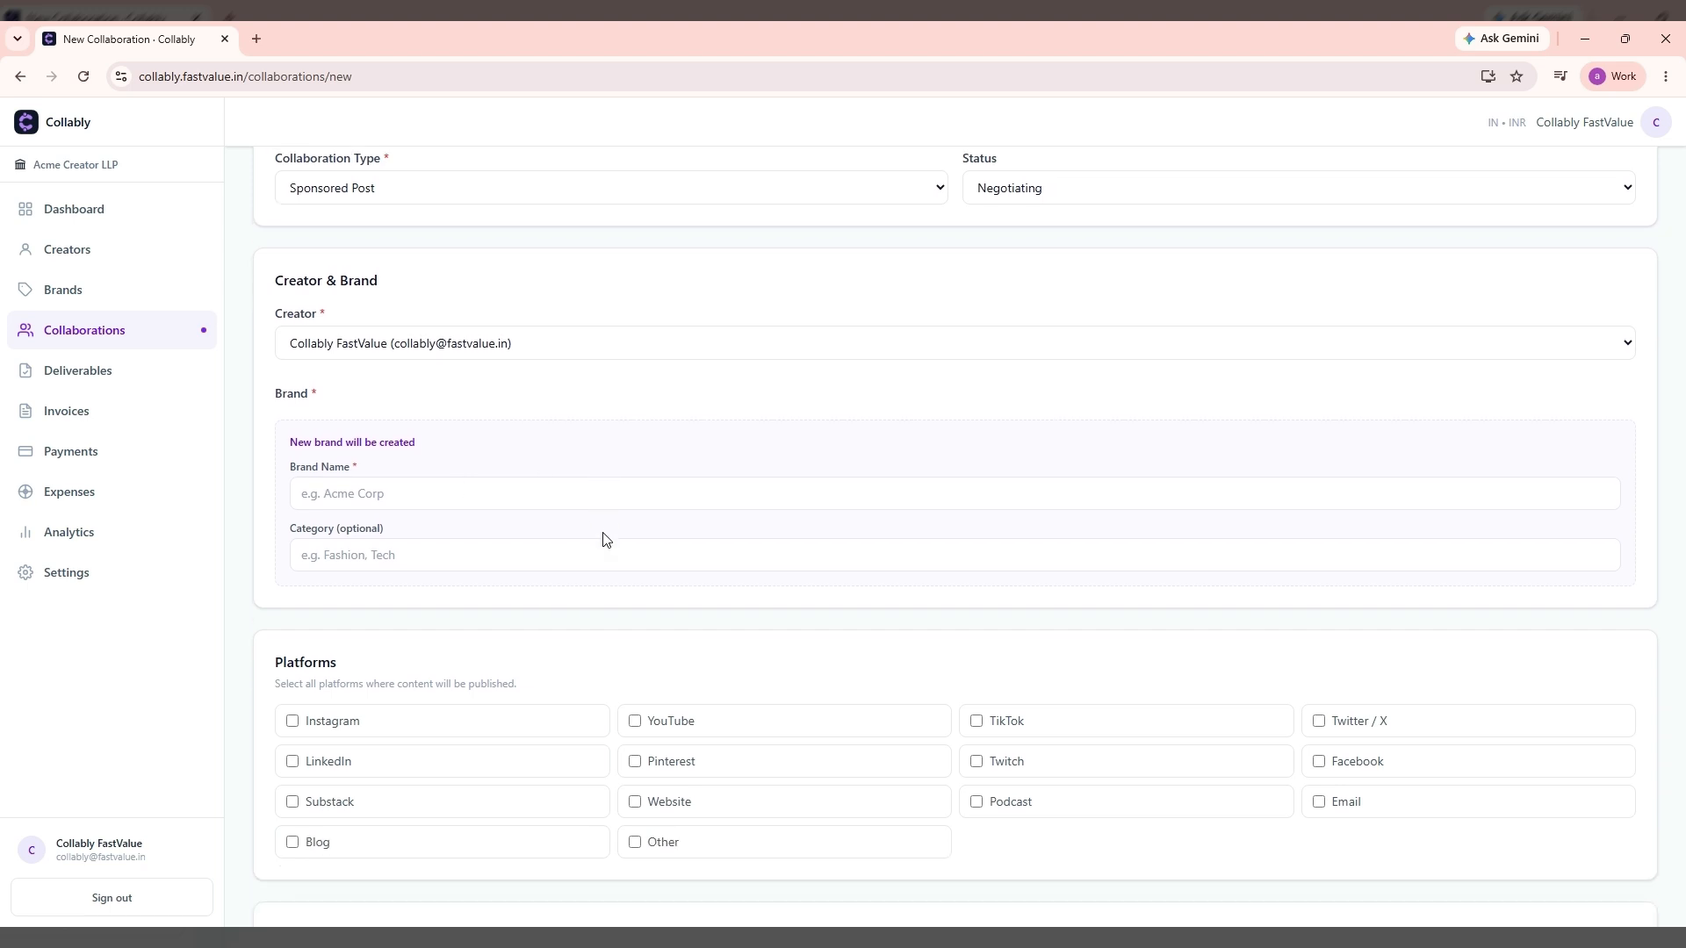
{"action": "left_click", "coordinate": [571, 487]}
{"action": "type", "text": "Snitch"}
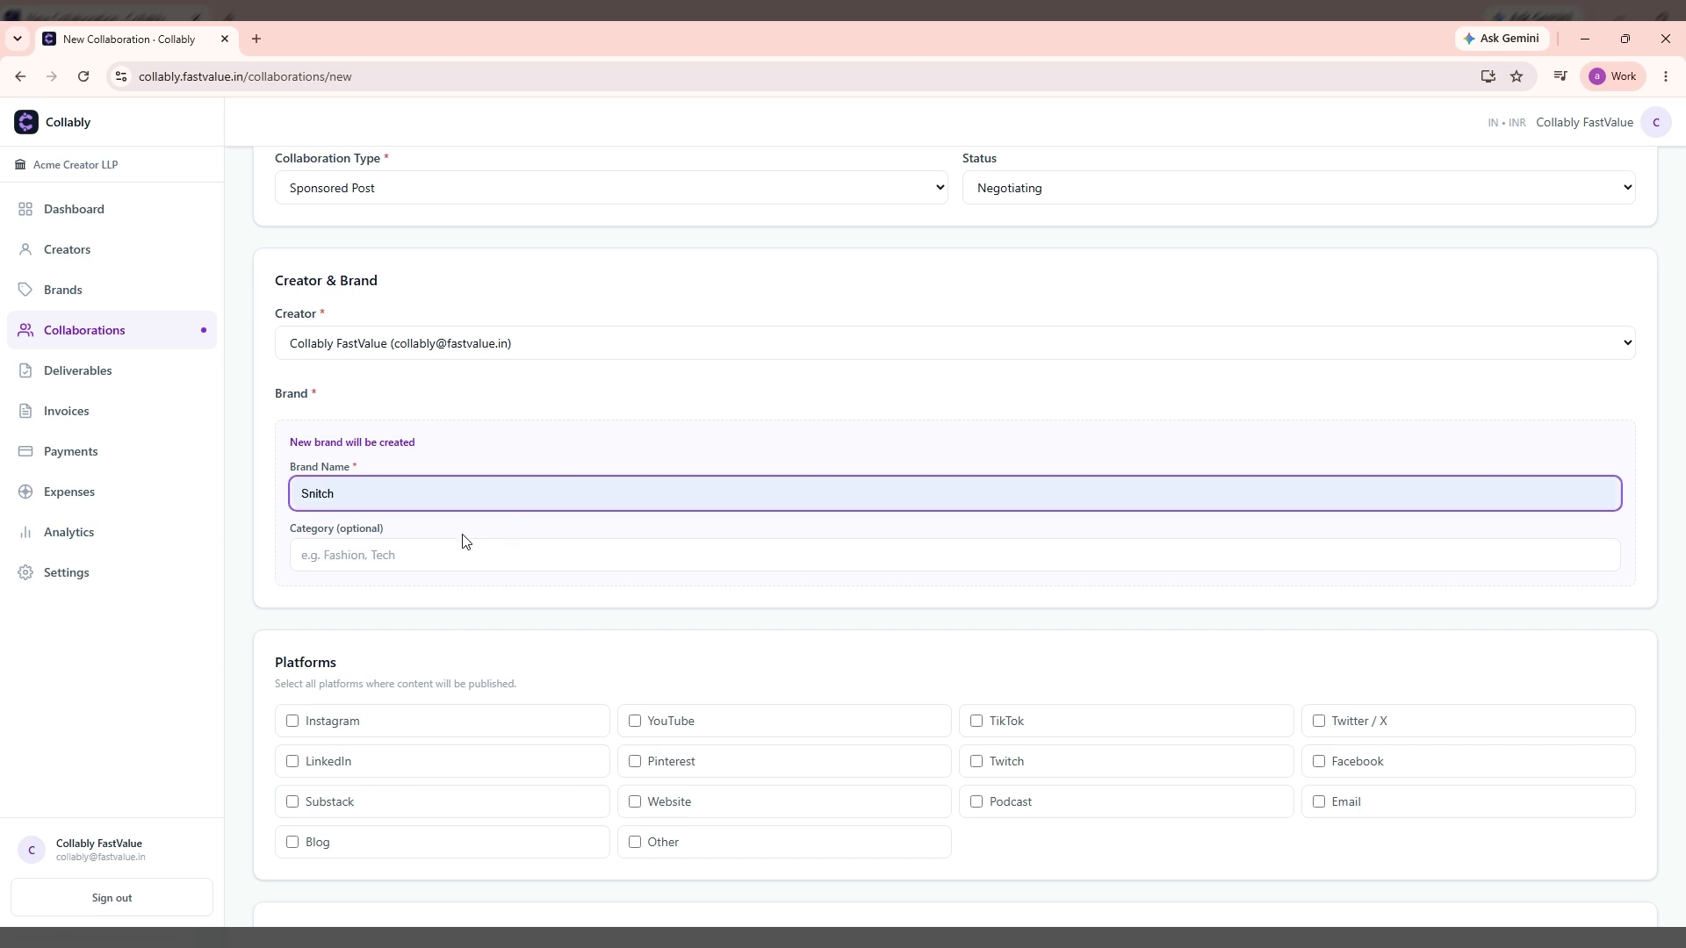
{"action": "left_click", "coordinate": [421, 562]}
{"action": "type", "text": "Fashion"}
{"action": "left_click", "coordinate": [702, 599]}
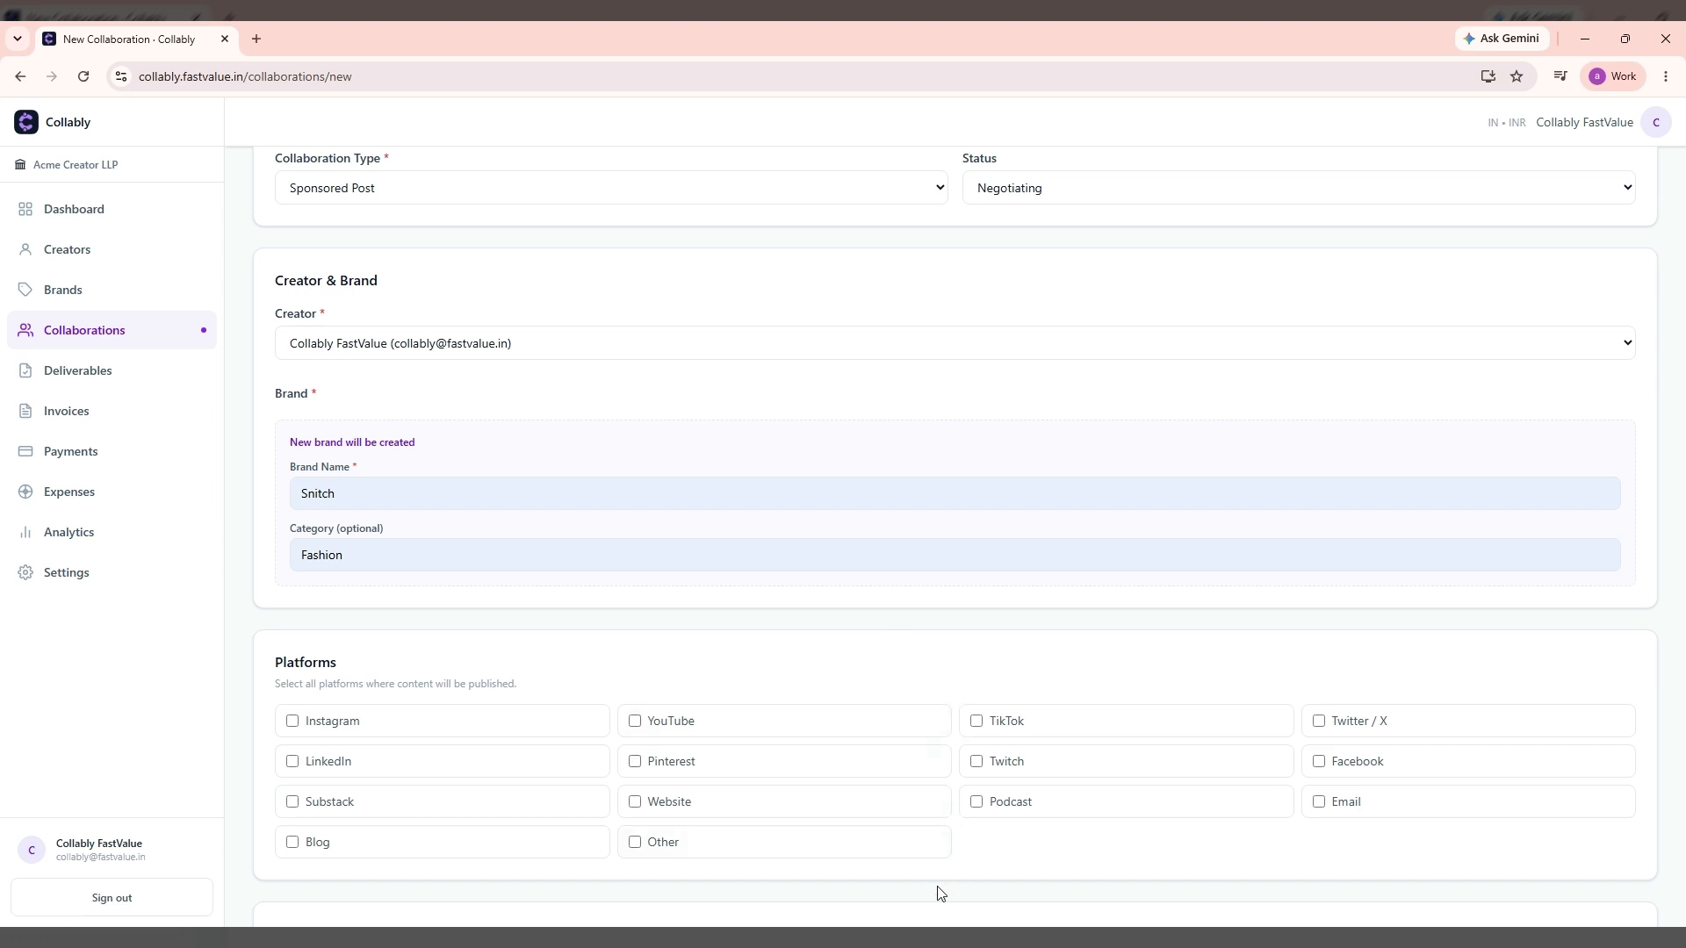
Step: Select Instagram and Twitter / X as the platforms where the content will be published
{"action": "scroll", "coordinate": [1089, 625], "scroll_direction": "down", "scroll_amount": 2}
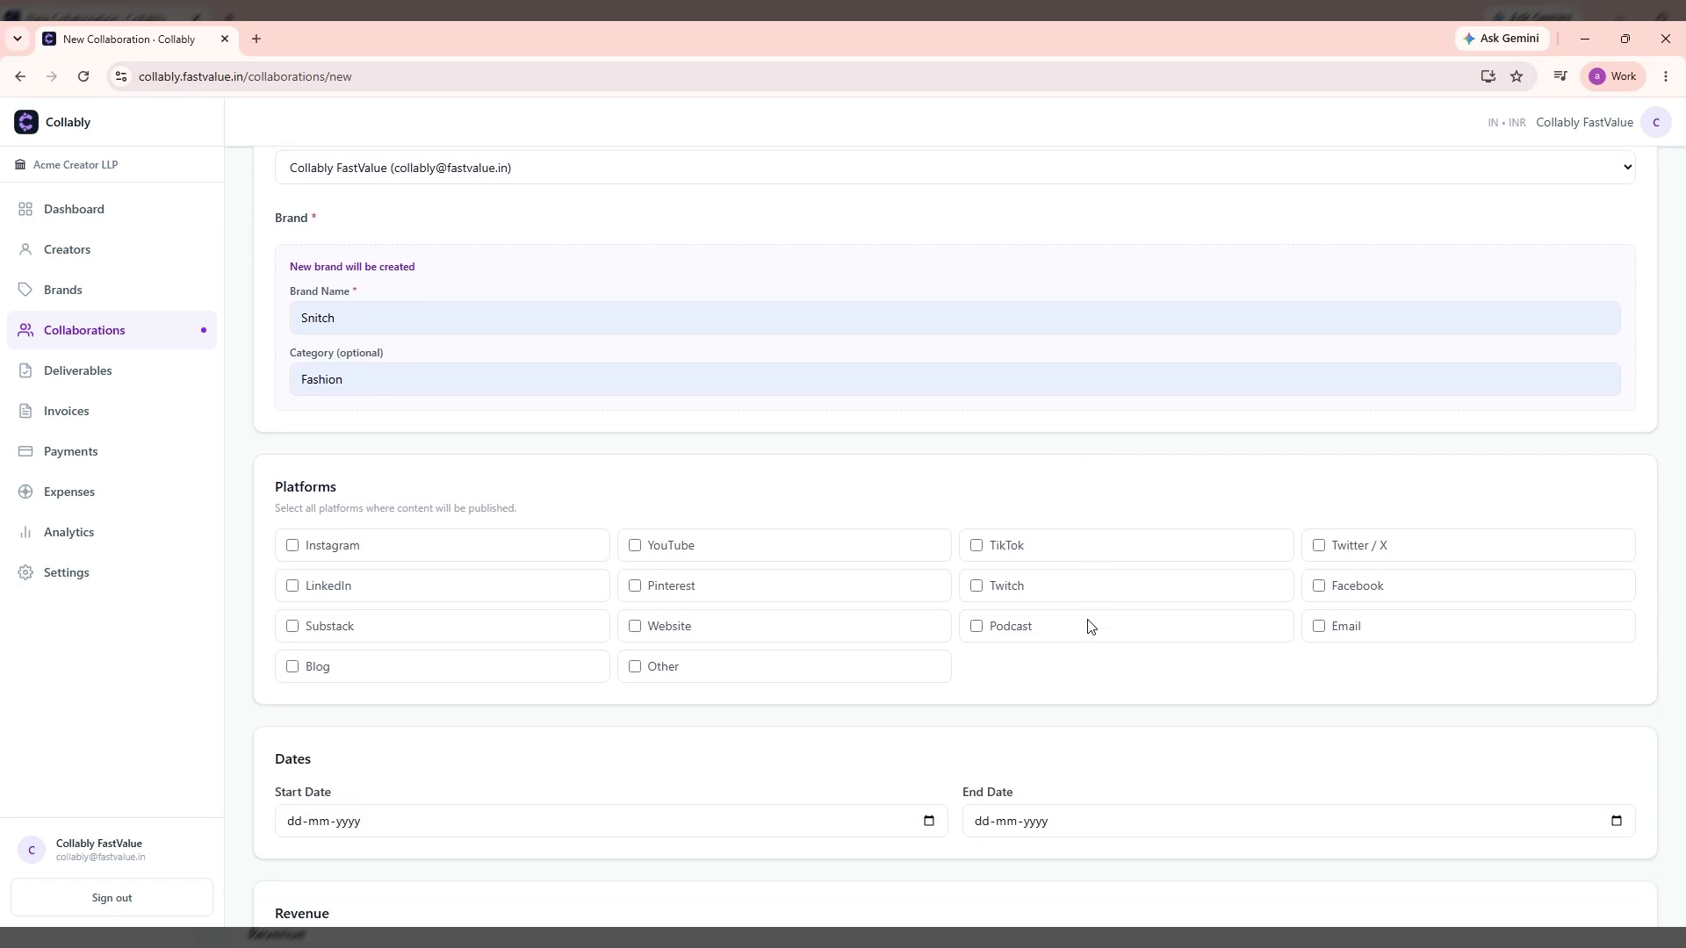
{"action": "scroll", "coordinate": [1089, 625], "scroll_direction": "down", "scroll_amount": 1}
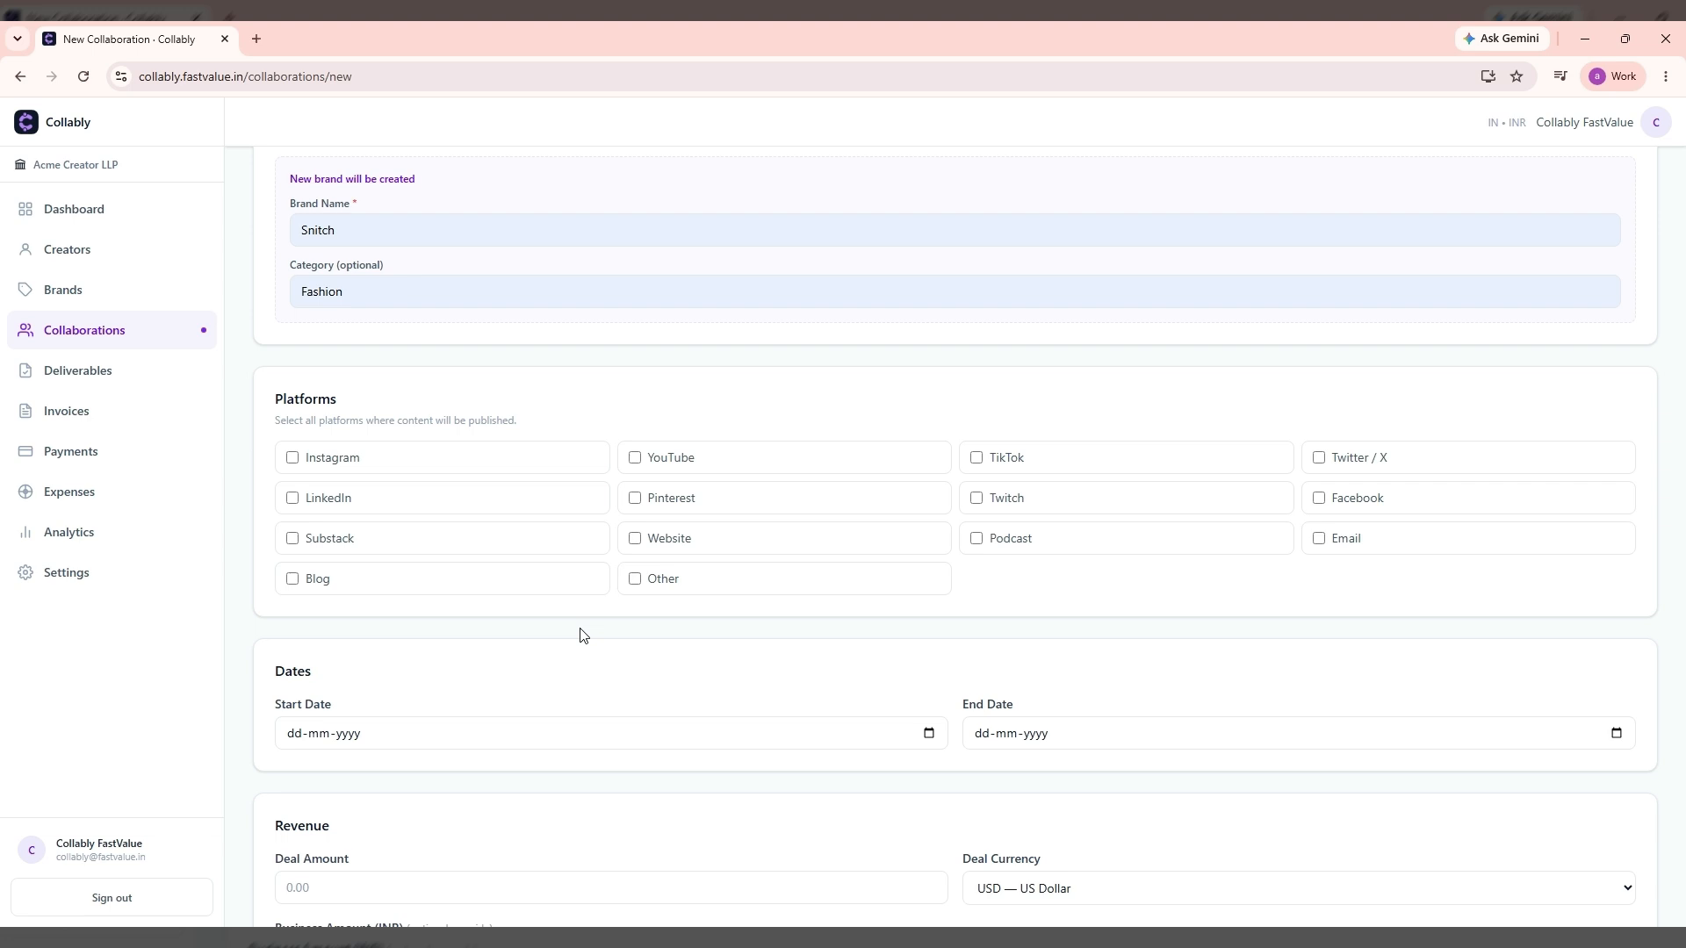
{"action": "left_click", "coordinate": [333, 465]}
{"action": "left_click", "coordinate": [1335, 462]}
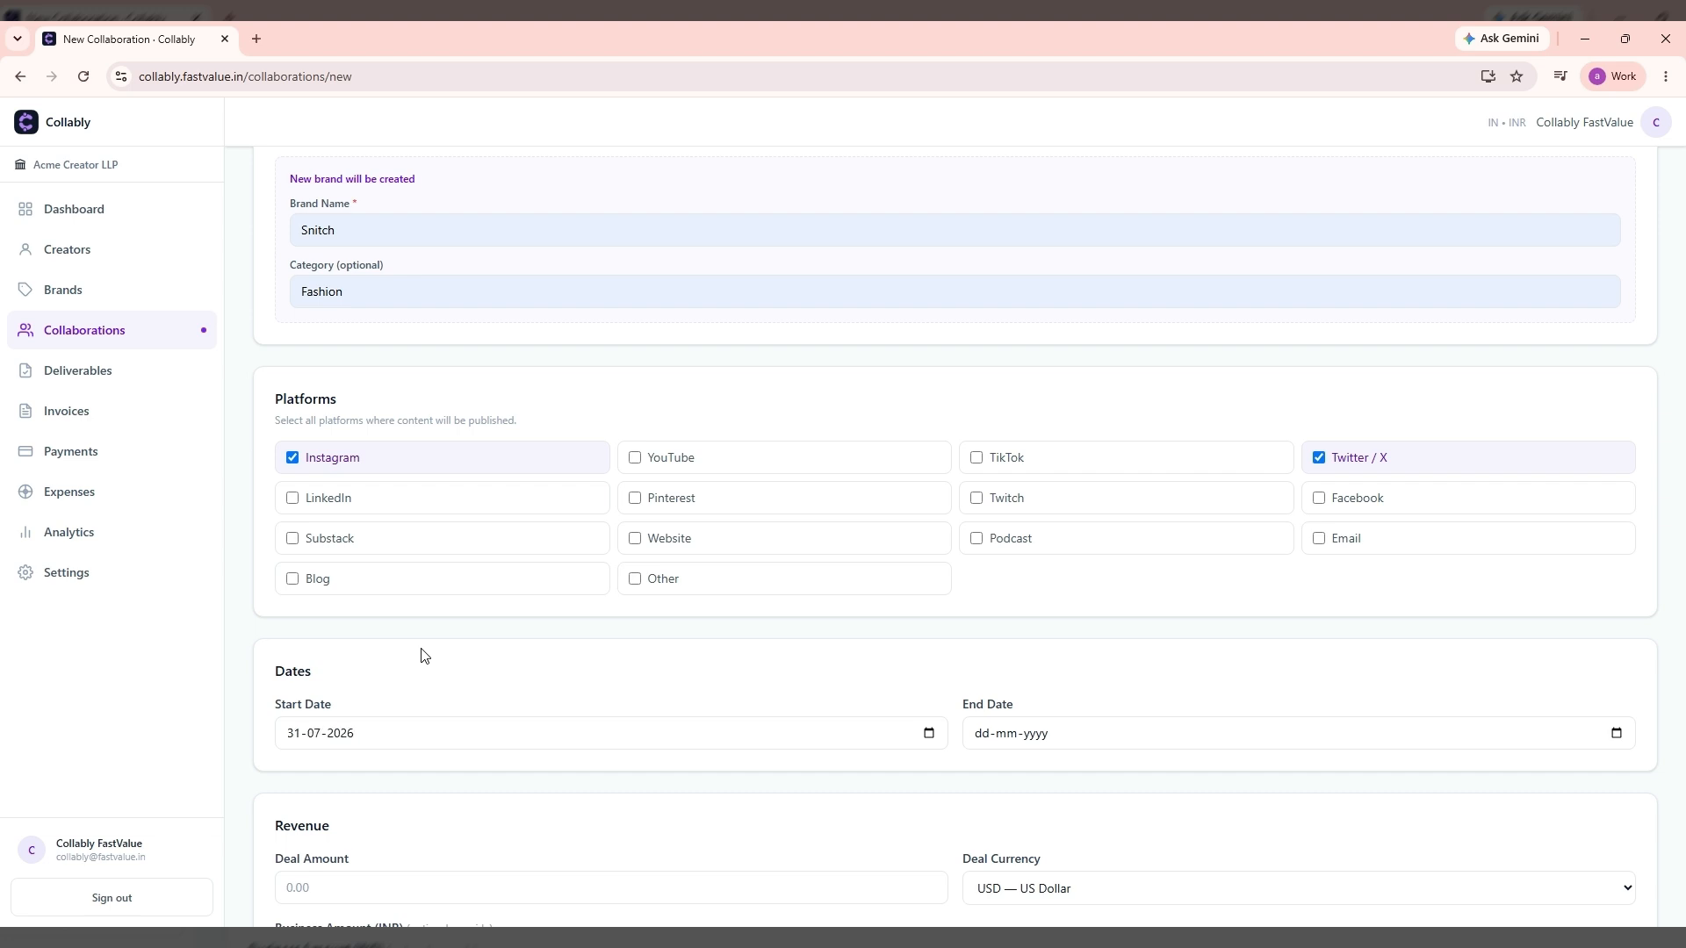
Step: Set the collaboration's end date to 31-08-2026
{"action": "left_click", "coordinate": [1390, 747]}
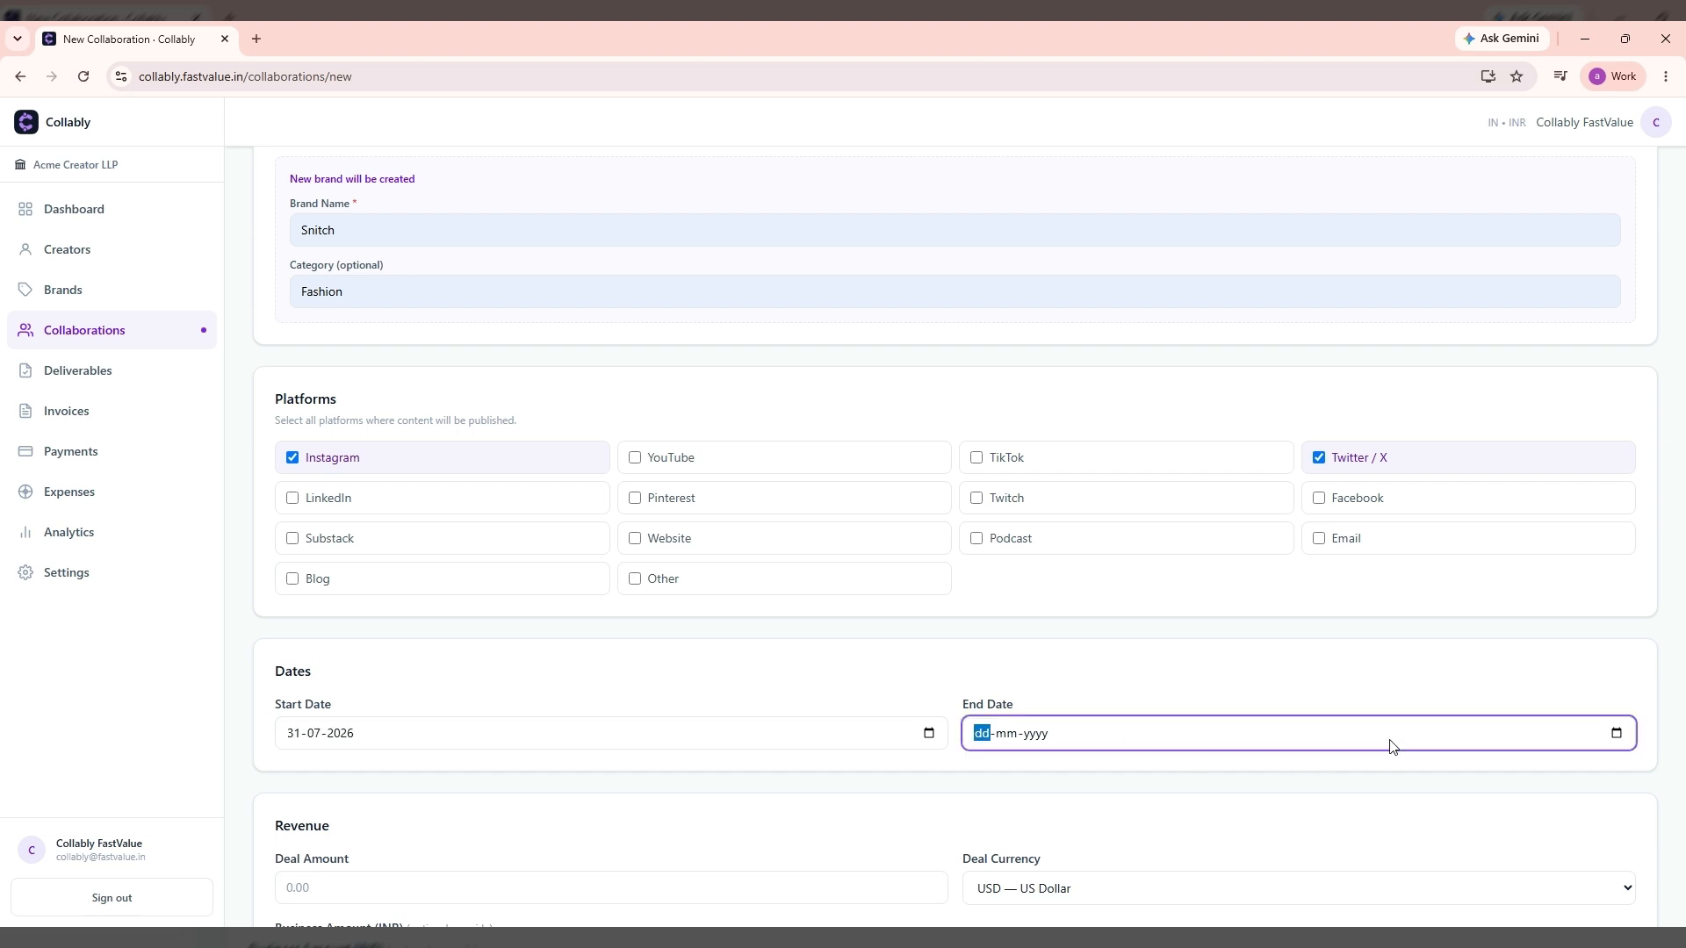
{"action": "left_click", "coordinate": [1616, 733]}
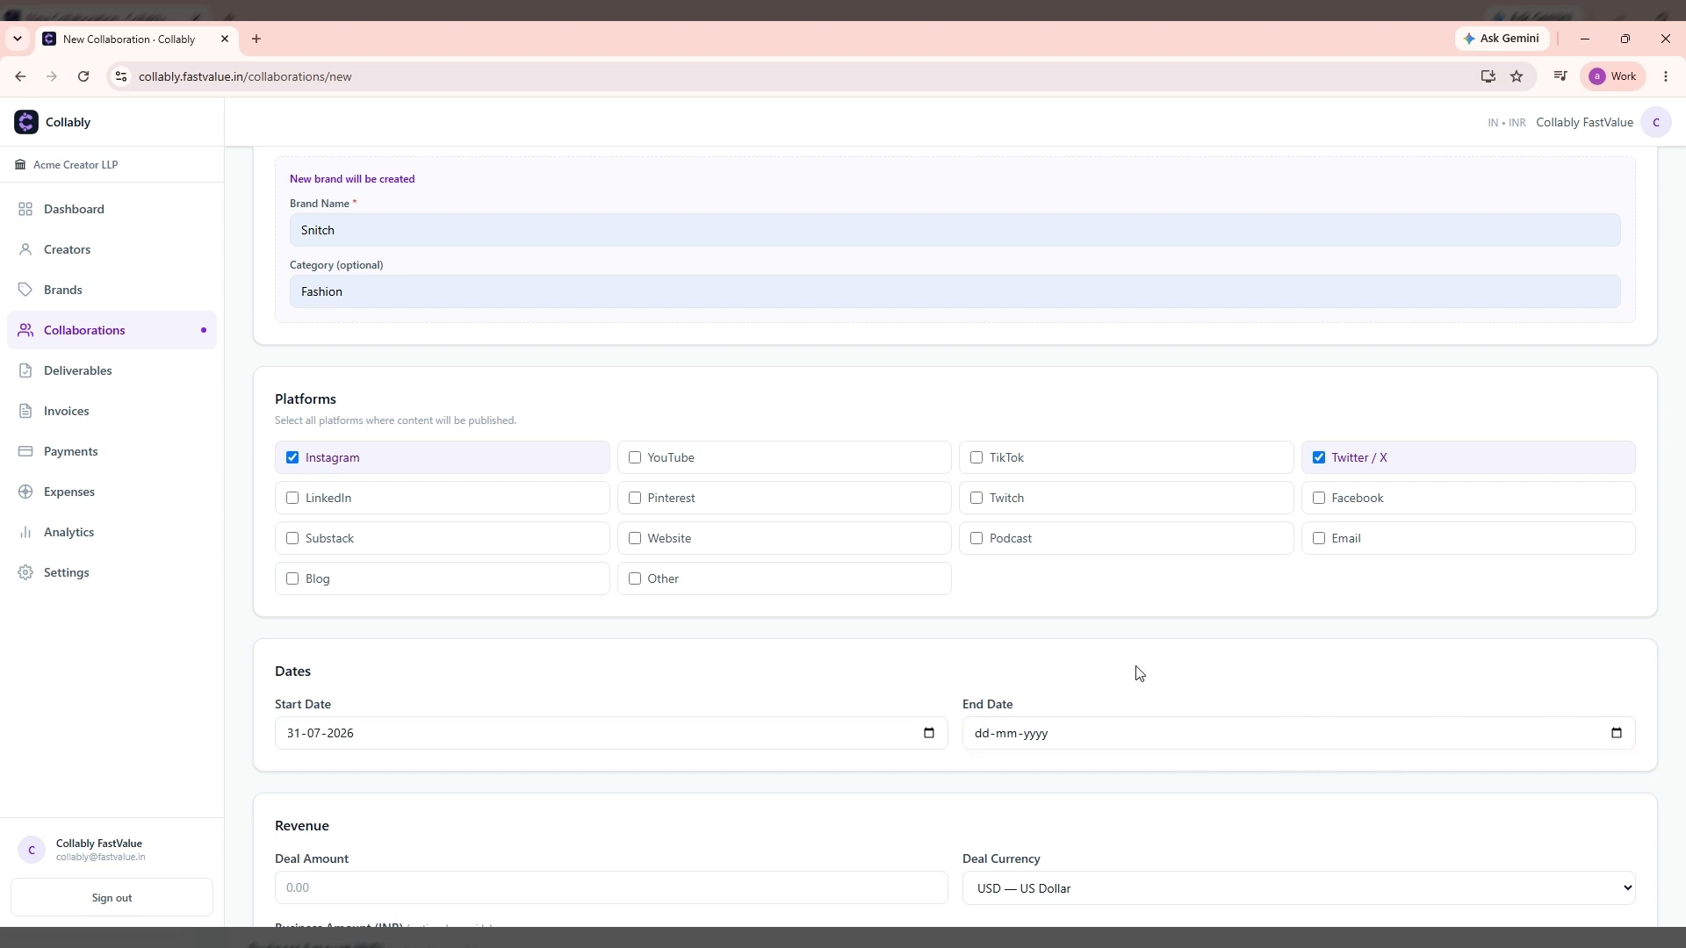
{"action": "left_click", "coordinate": [1140, 498]}
Step: Set the deal amount to 500 with USD — US Dollar as the deal currency
{"action": "scroll", "coordinate": [1080, 636], "scroll_direction": "down", "scroll_amount": 3}
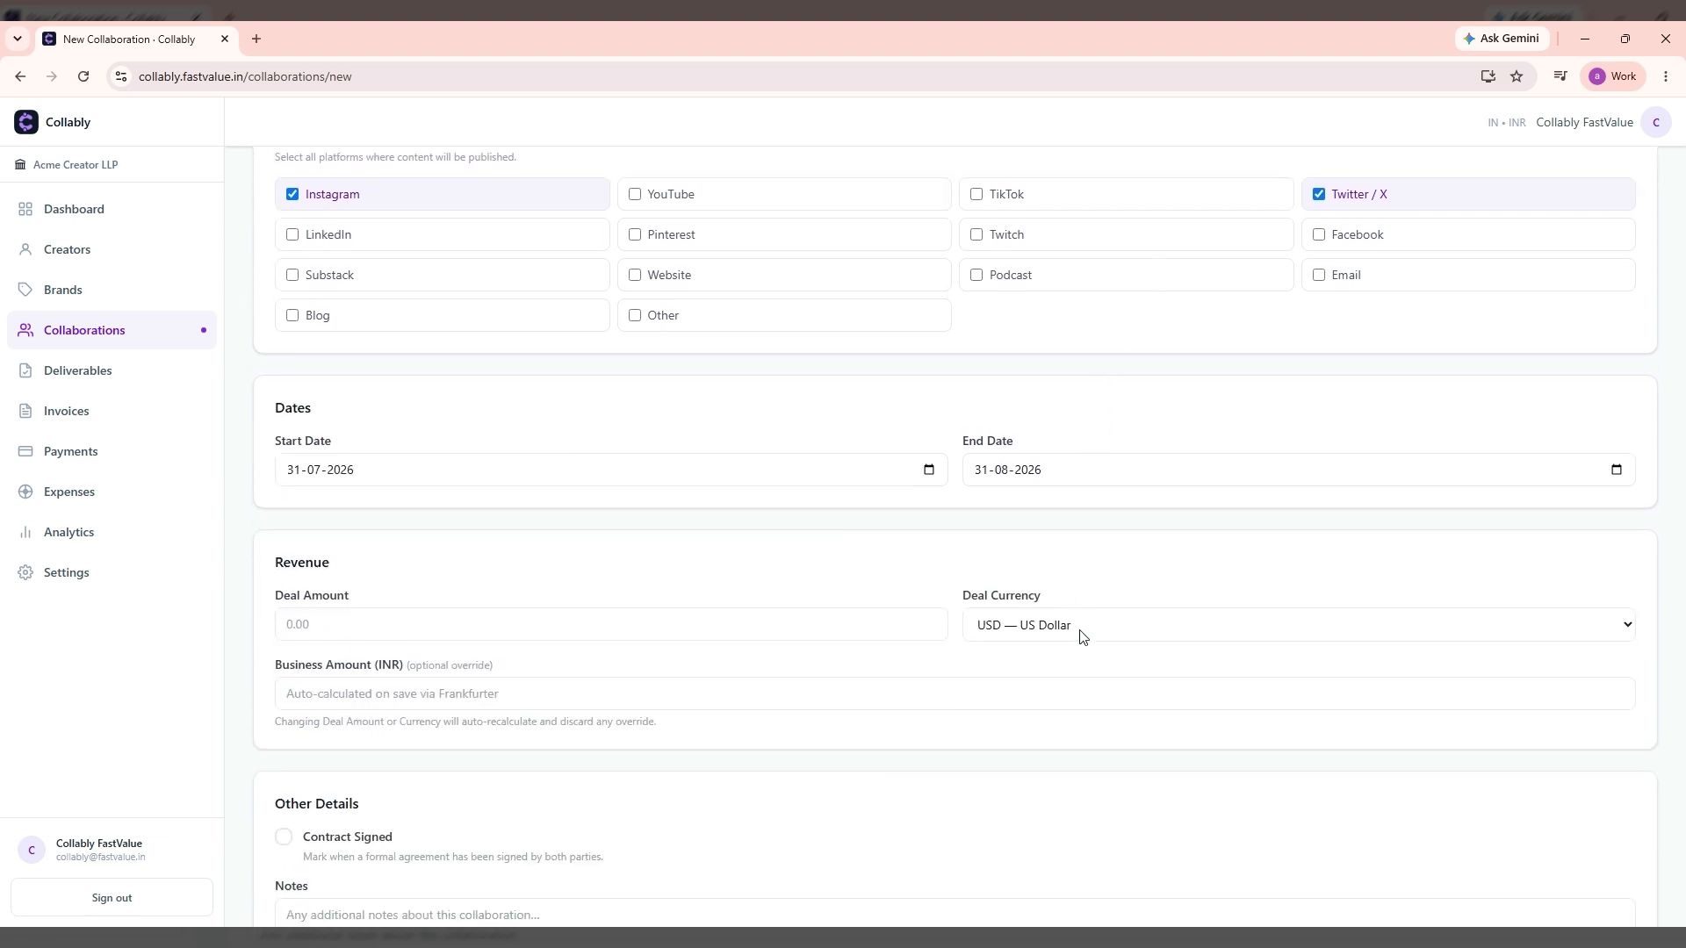
{"action": "scroll", "coordinate": [1080, 637], "scroll_direction": "down", "scroll_amount": 1}
{"action": "scroll", "coordinate": [861, 591], "scroll_direction": "down", "scroll_amount": 1}
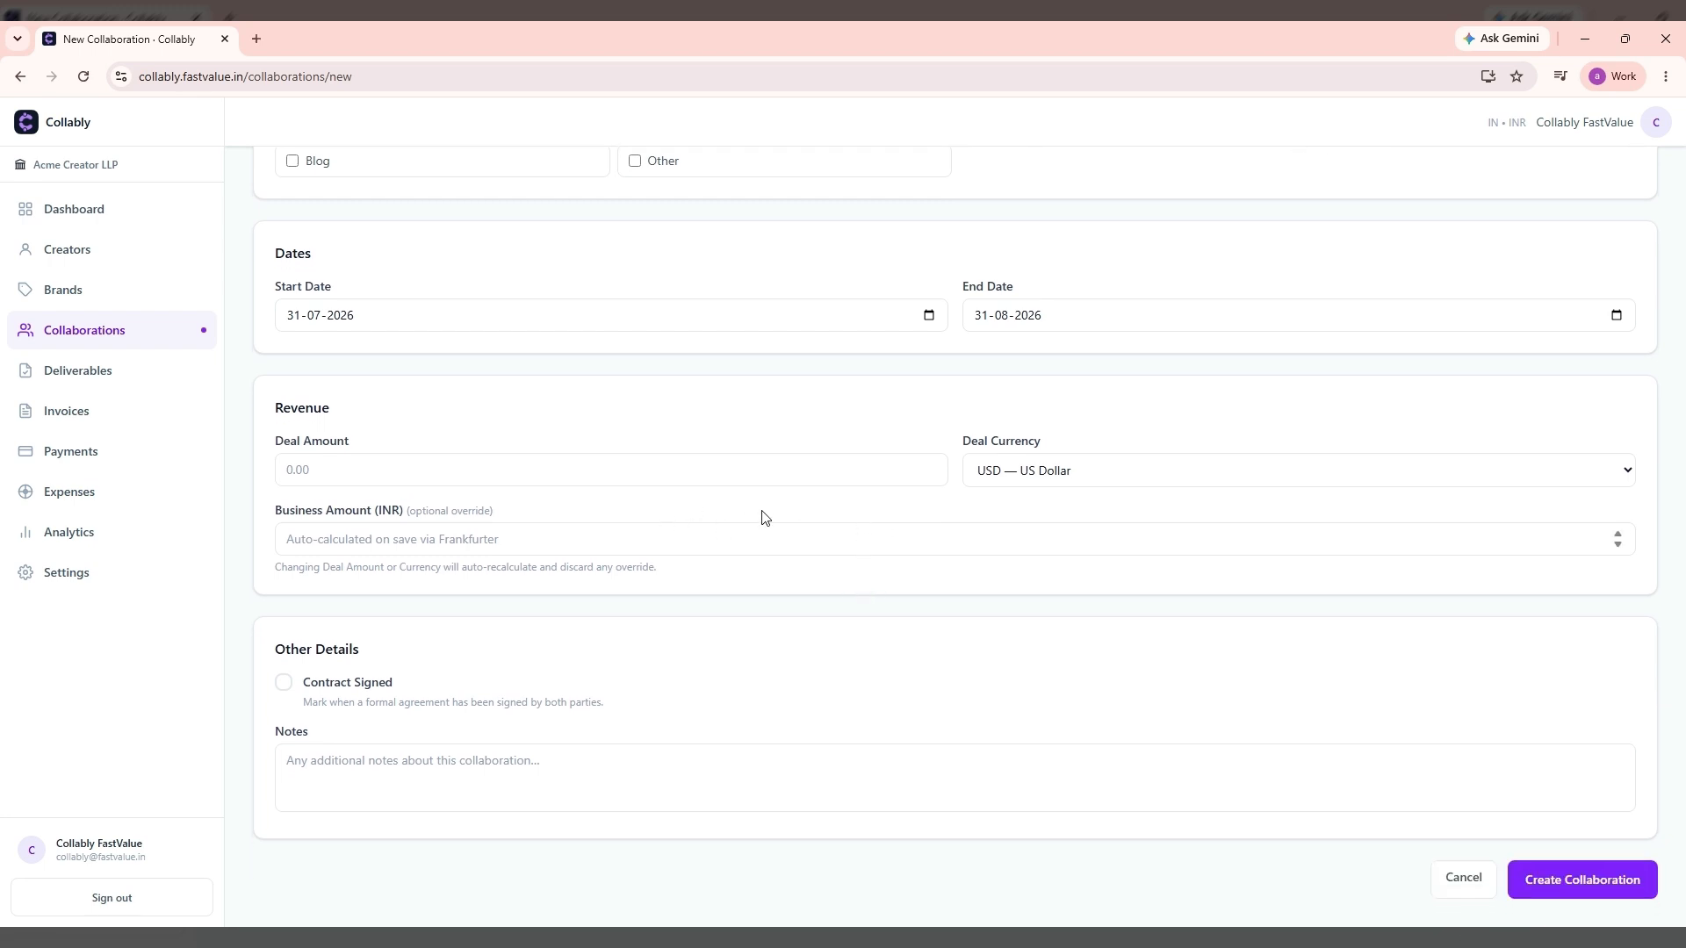
{"action": "left_click", "coordinate": [726, 472]}
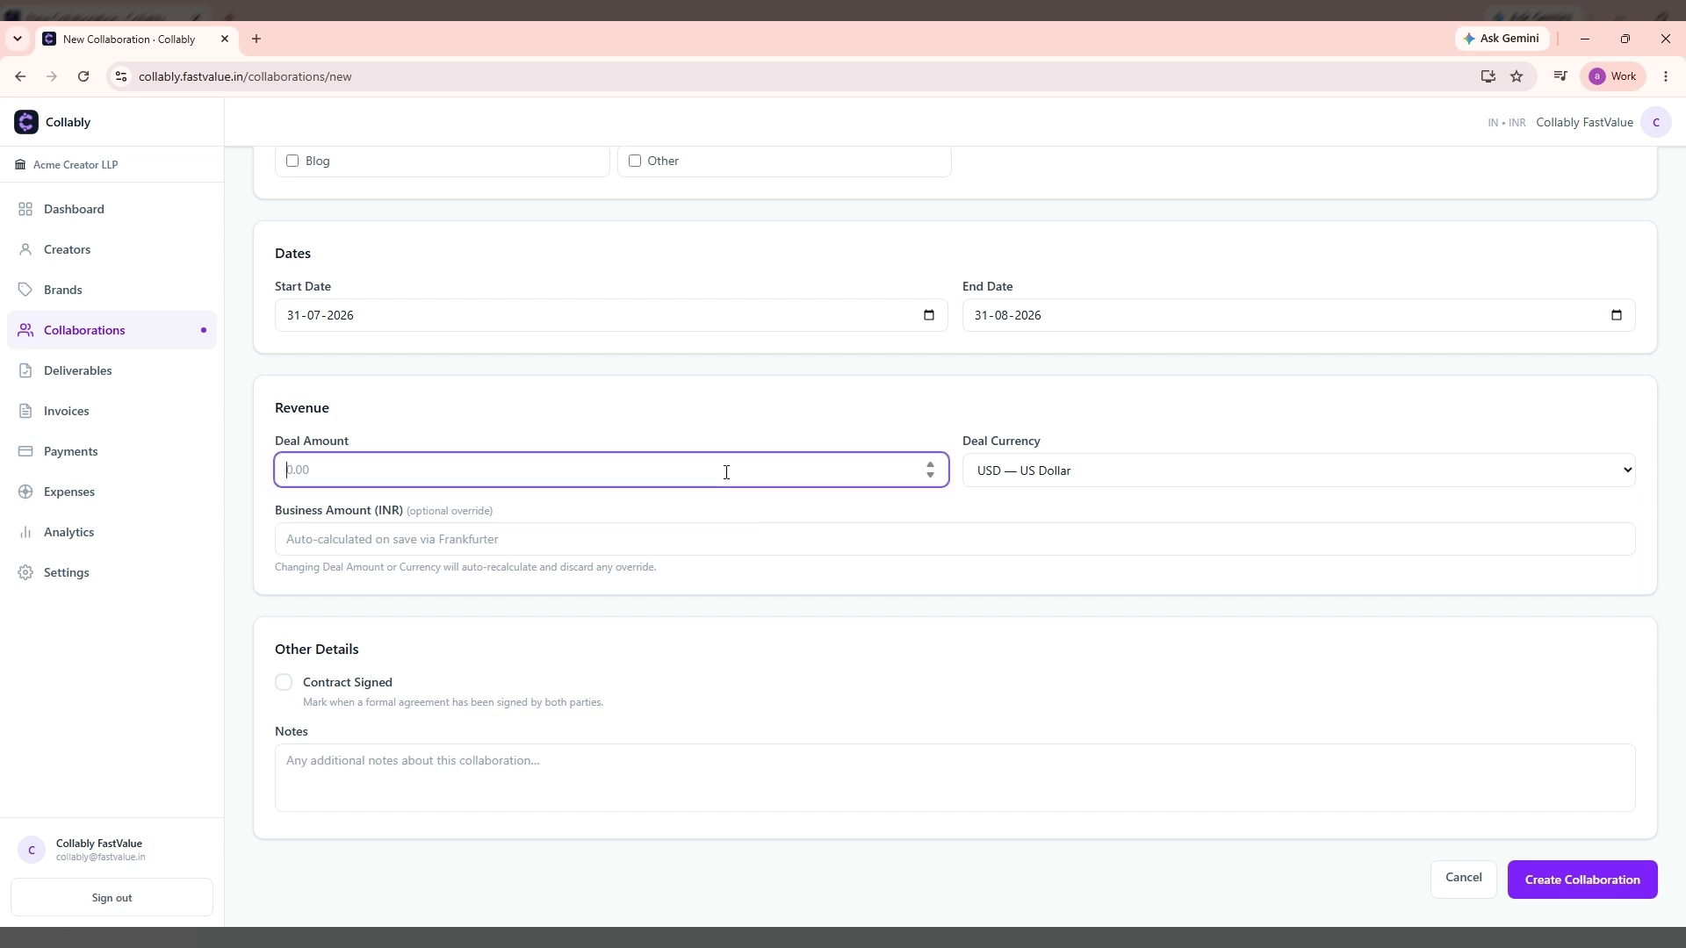
{"action": "left_click", "coordinate": [1121, 479]}
{"action": "left_click", "coordinate": [780, 469]}
{"action": "left_click", "coordinate": [1101, 474]}
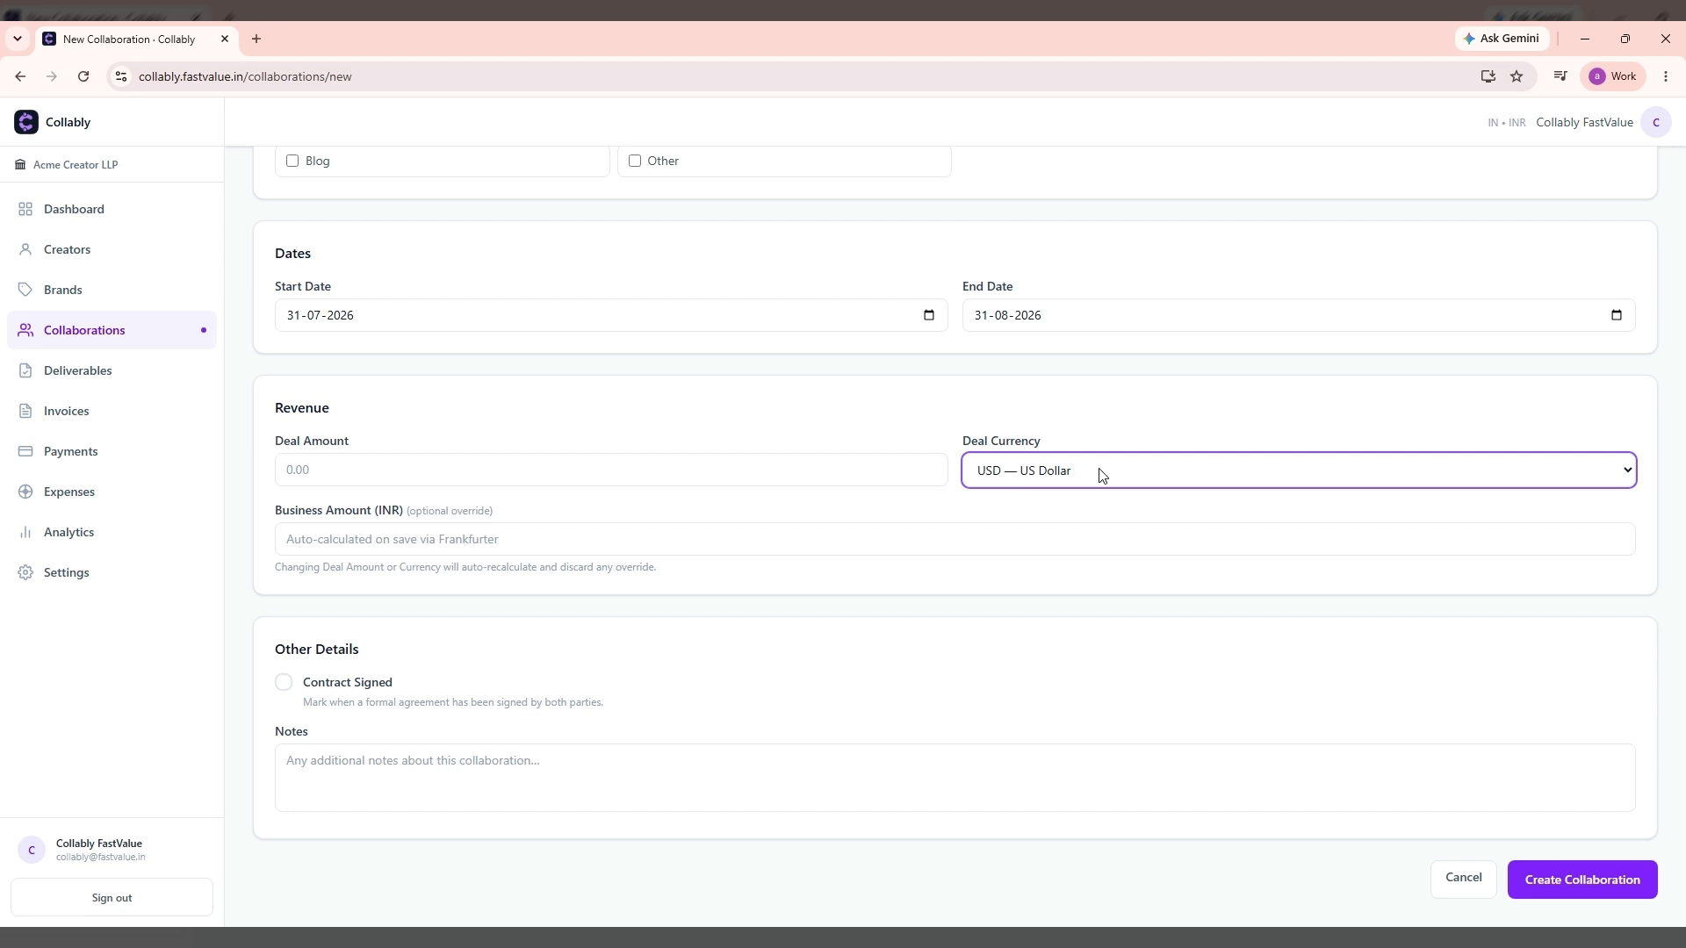
{"action": "left_click", "coordinate": [800, 463]}
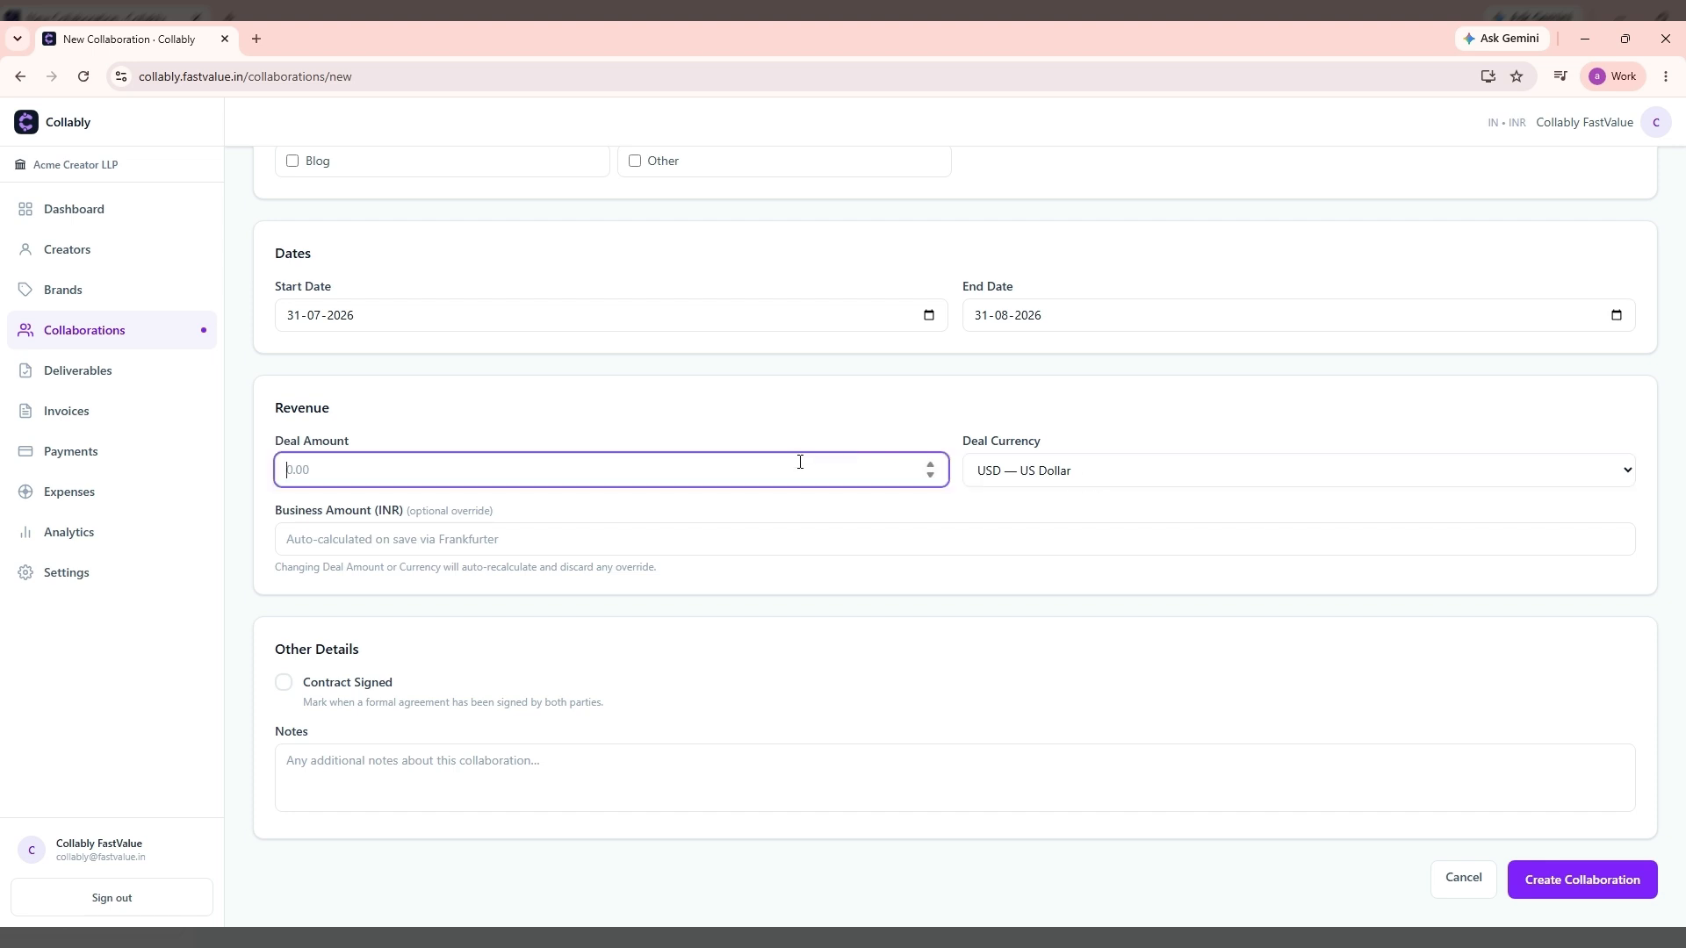
{"action": "type", "text": "500"}
{"action": "key", "text": "Tab"}
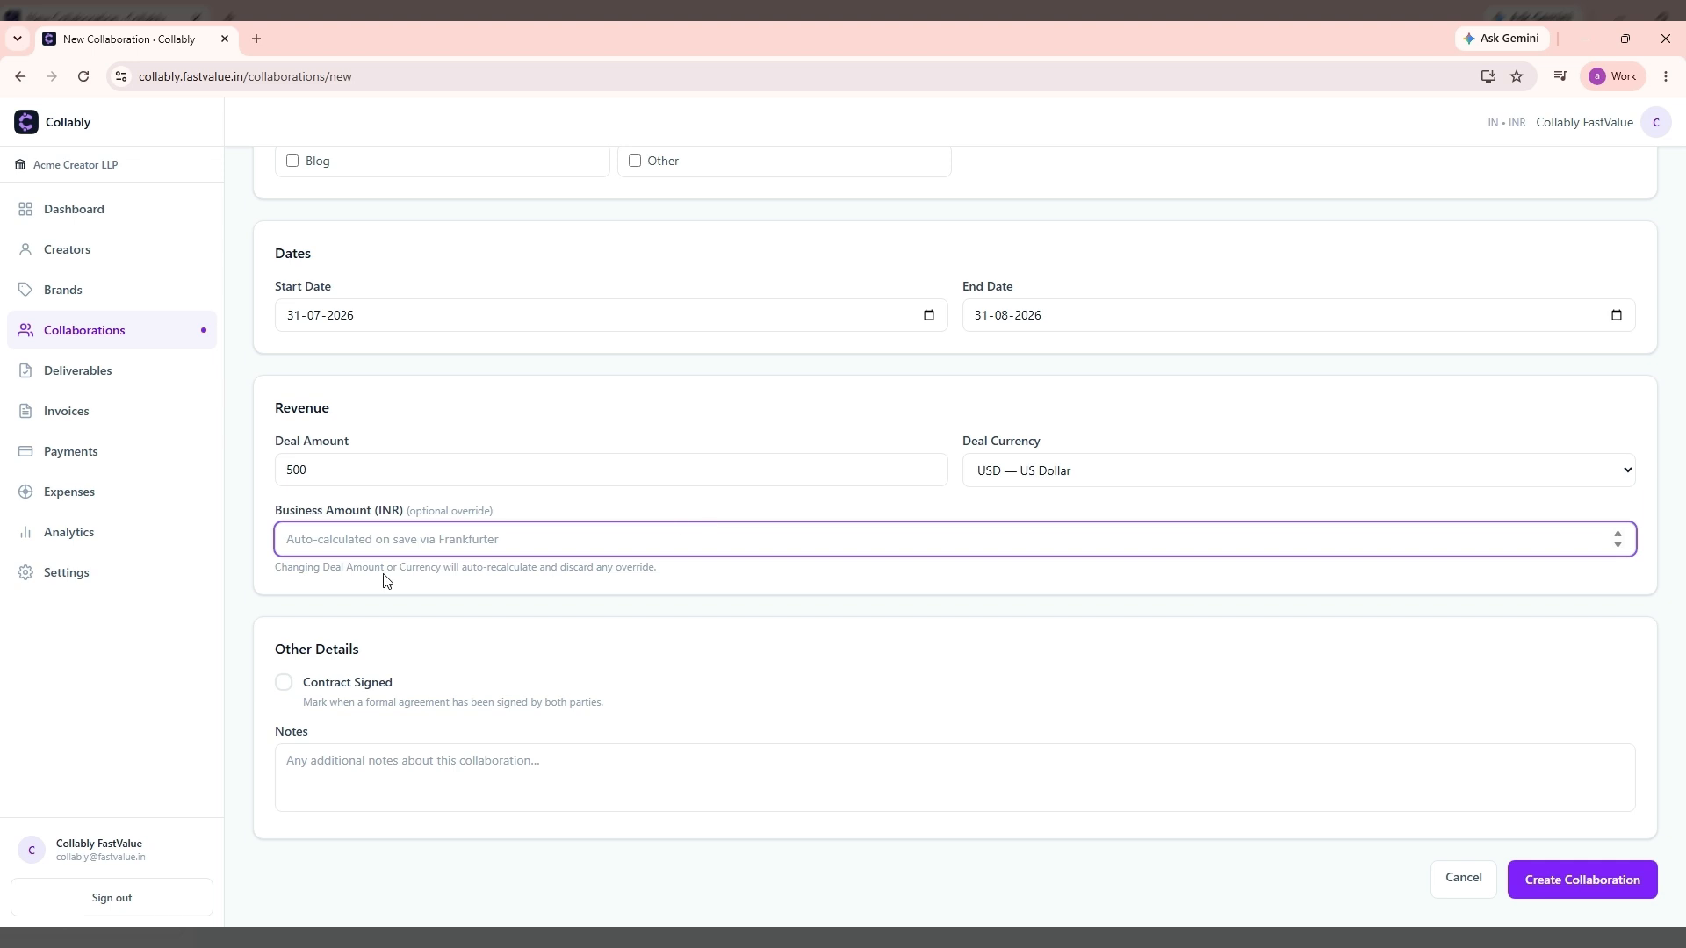
Step: Read the note on recalculation and override the business amount in INR with 40000
{"action": "left_click_drag", "start_coordinate": [272, 577], "coordinate": [667, 588]}
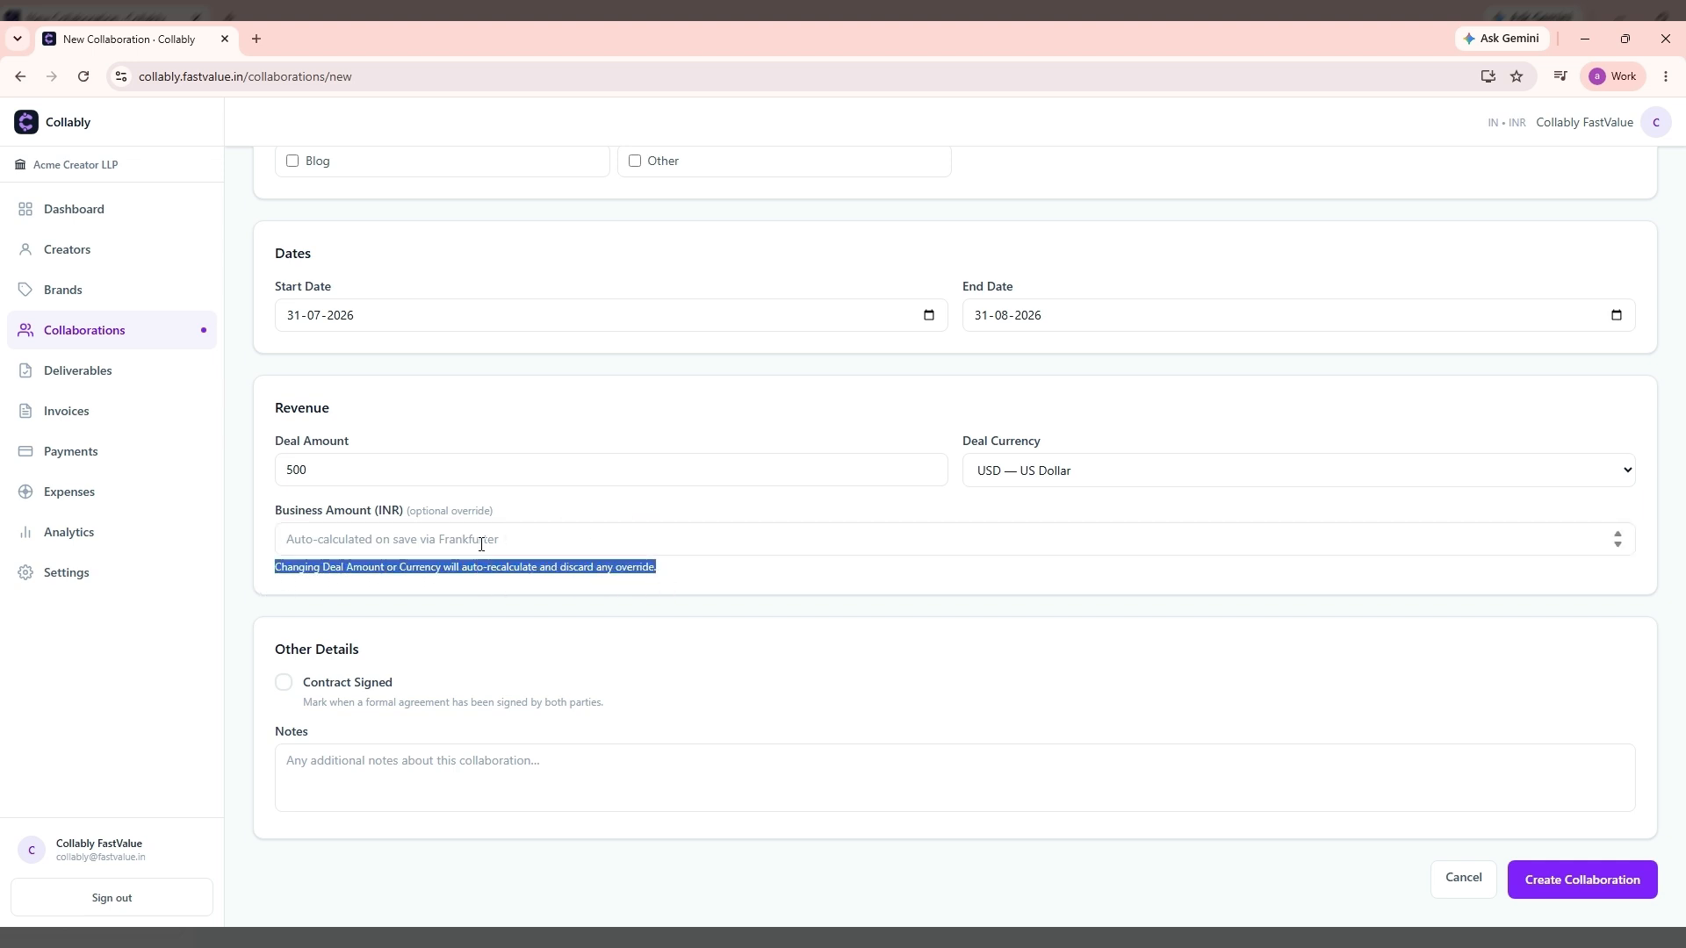
{"action": "left_click", "coordinate": [590, 517]}
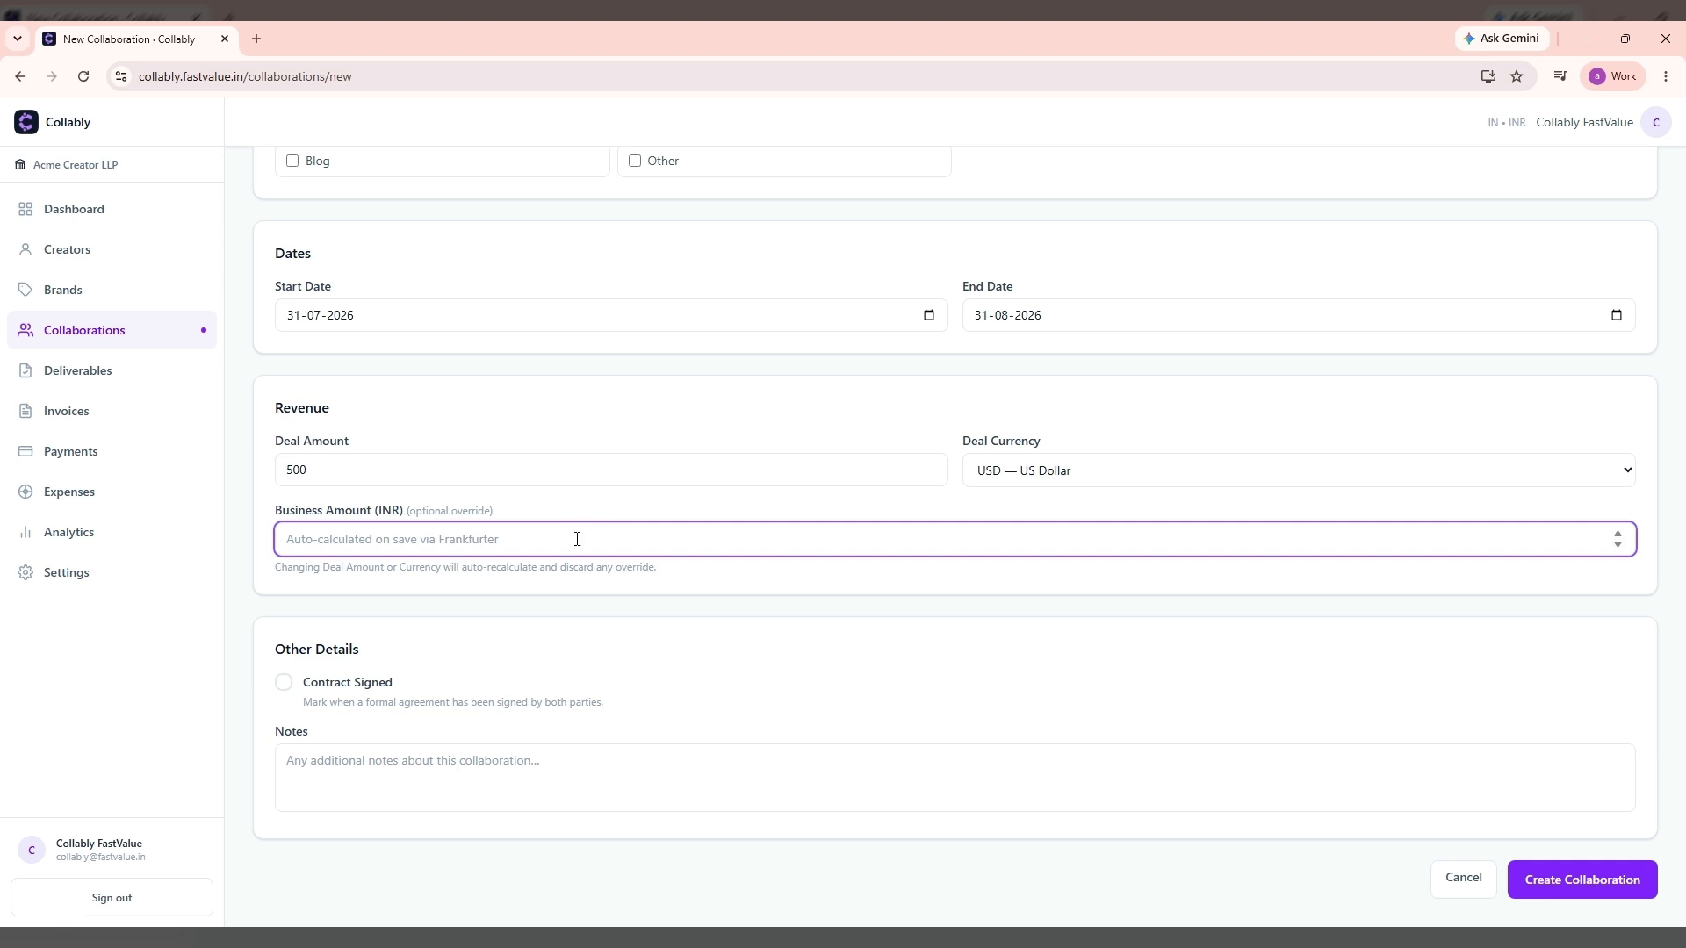
{"action": "left_click", "coordinate": [678, 586]}
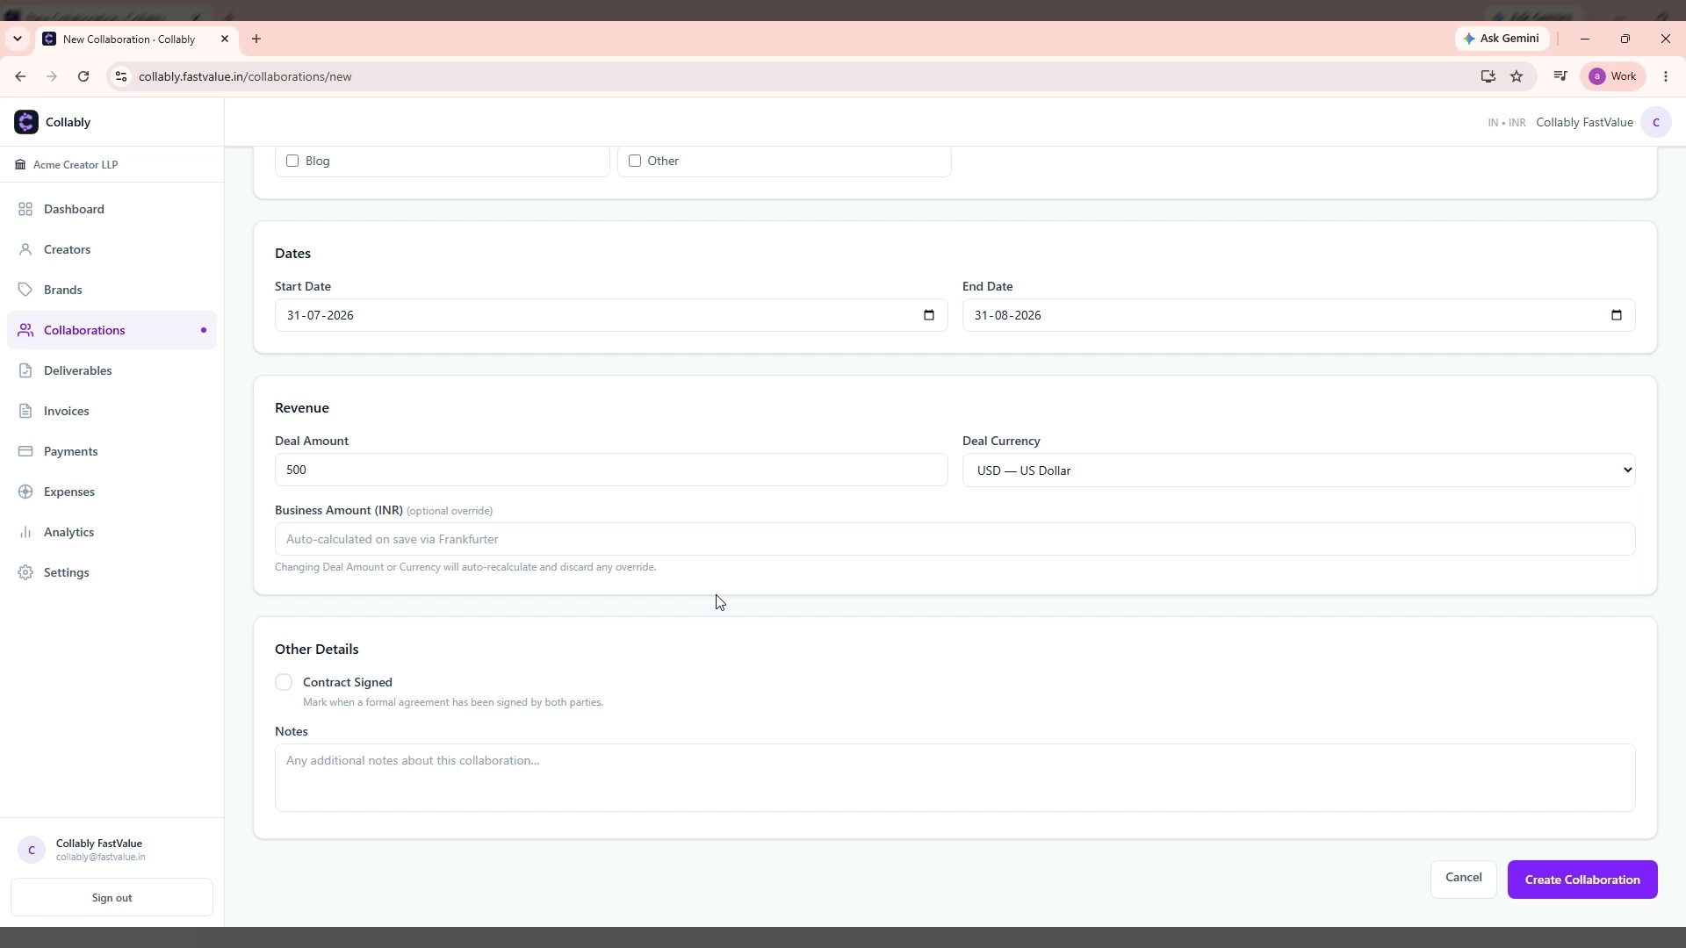
{"action": "left_click", "coordinate": [714, 539]}
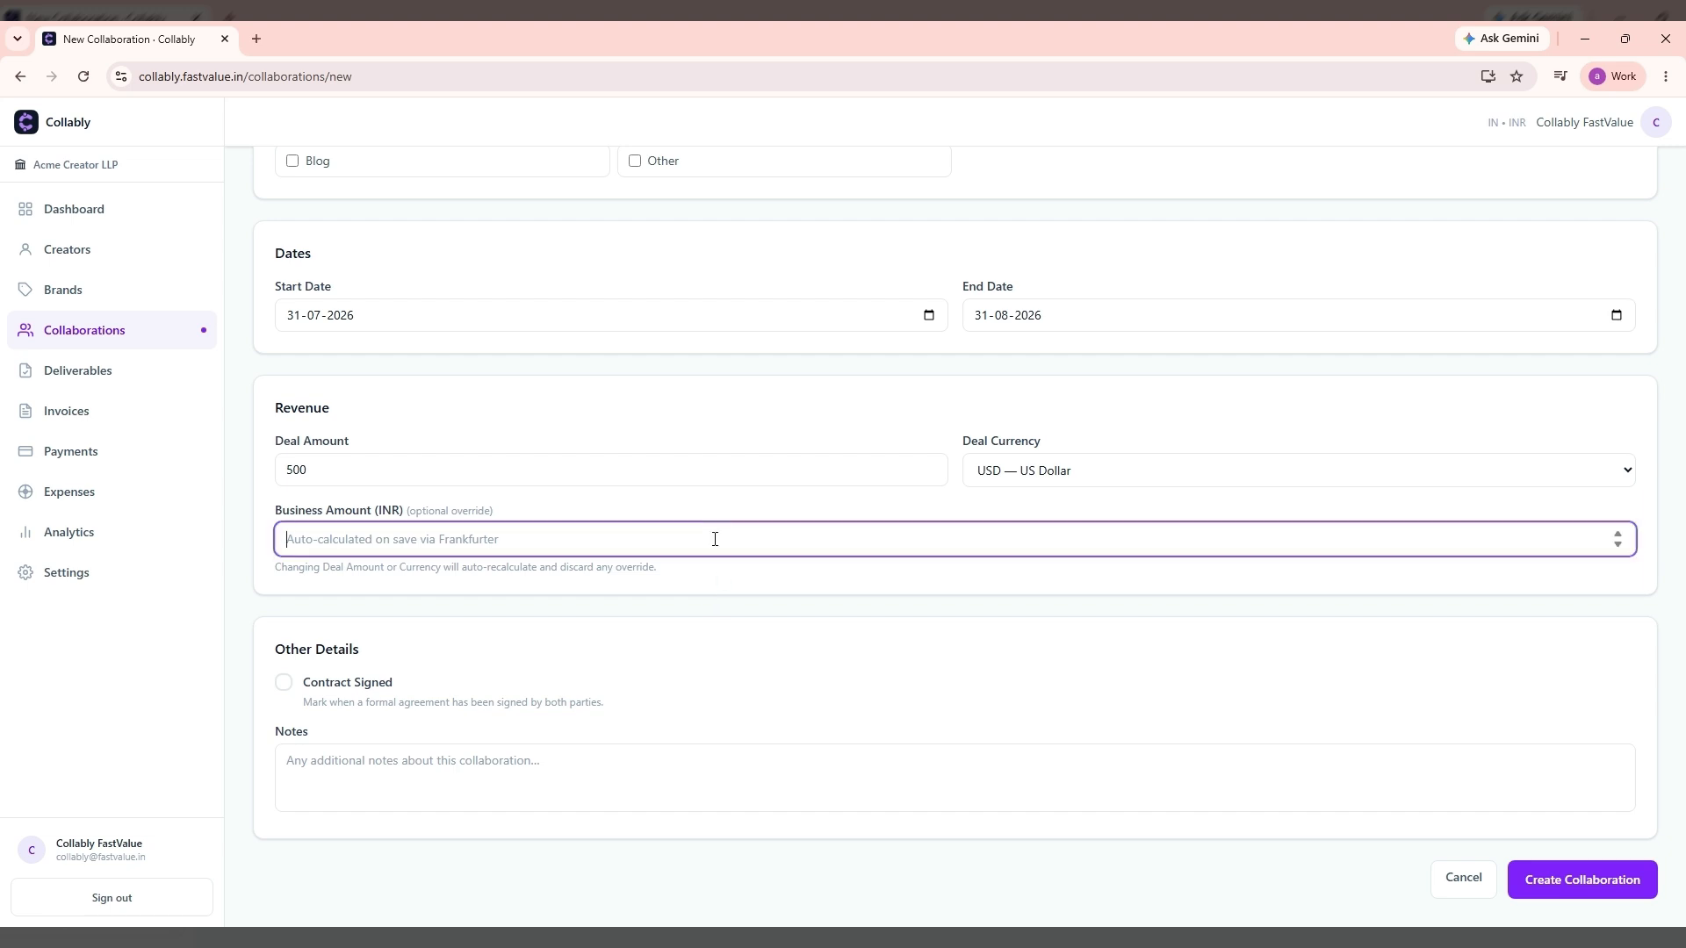
{"action": "type", "text": "40000"}
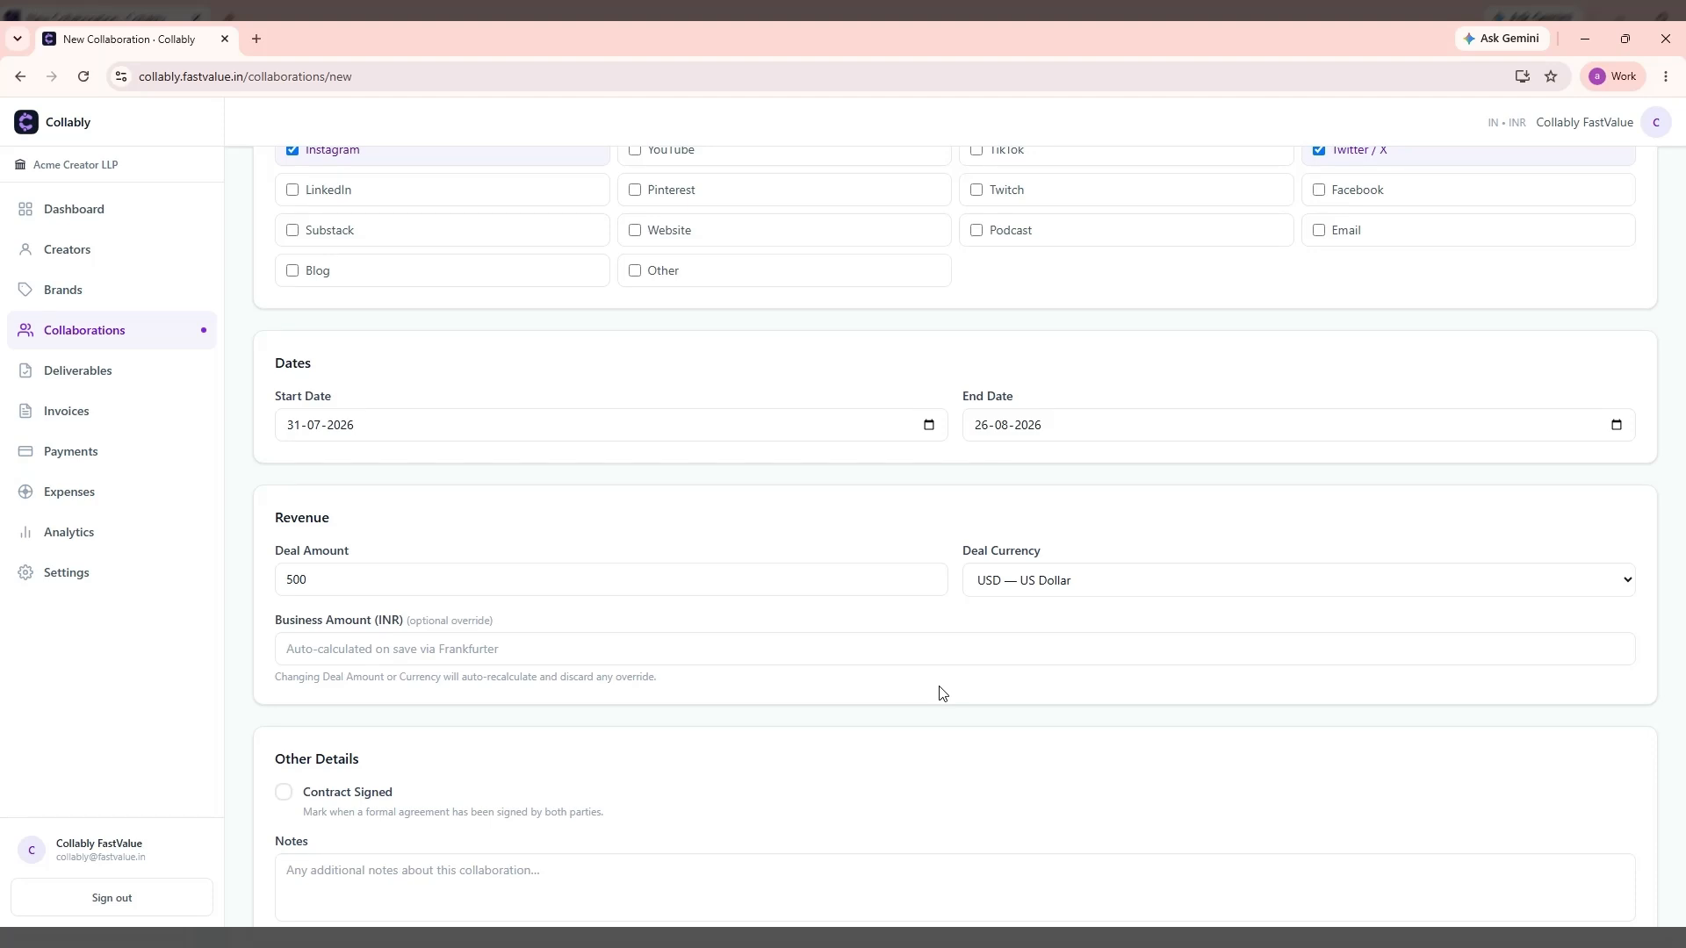
Step: Mark the collaboration's contract as signed, leave the notes blank, and create the collaboration
{"action": "scroll", "coordinate": [939, 694], "scroll_direction": "down", "scroll_amount": 1}
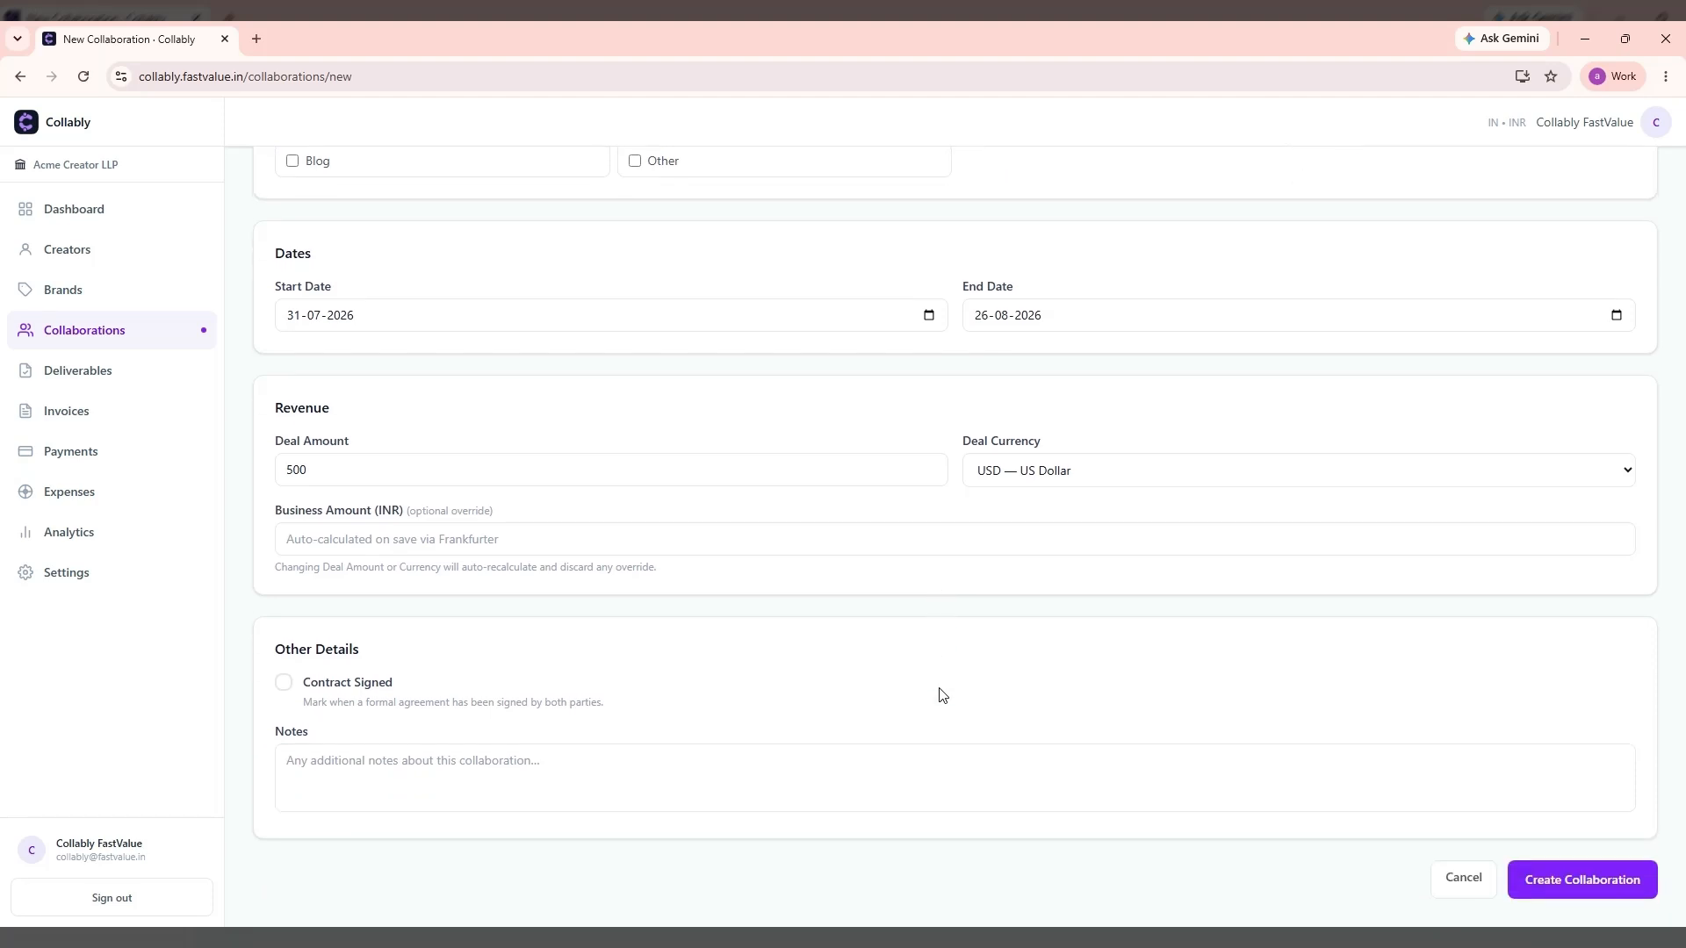
{"action": "left_click", "coordinate": [283, 684]}
{"action": "left_click", "coordinate": [776, 773]}
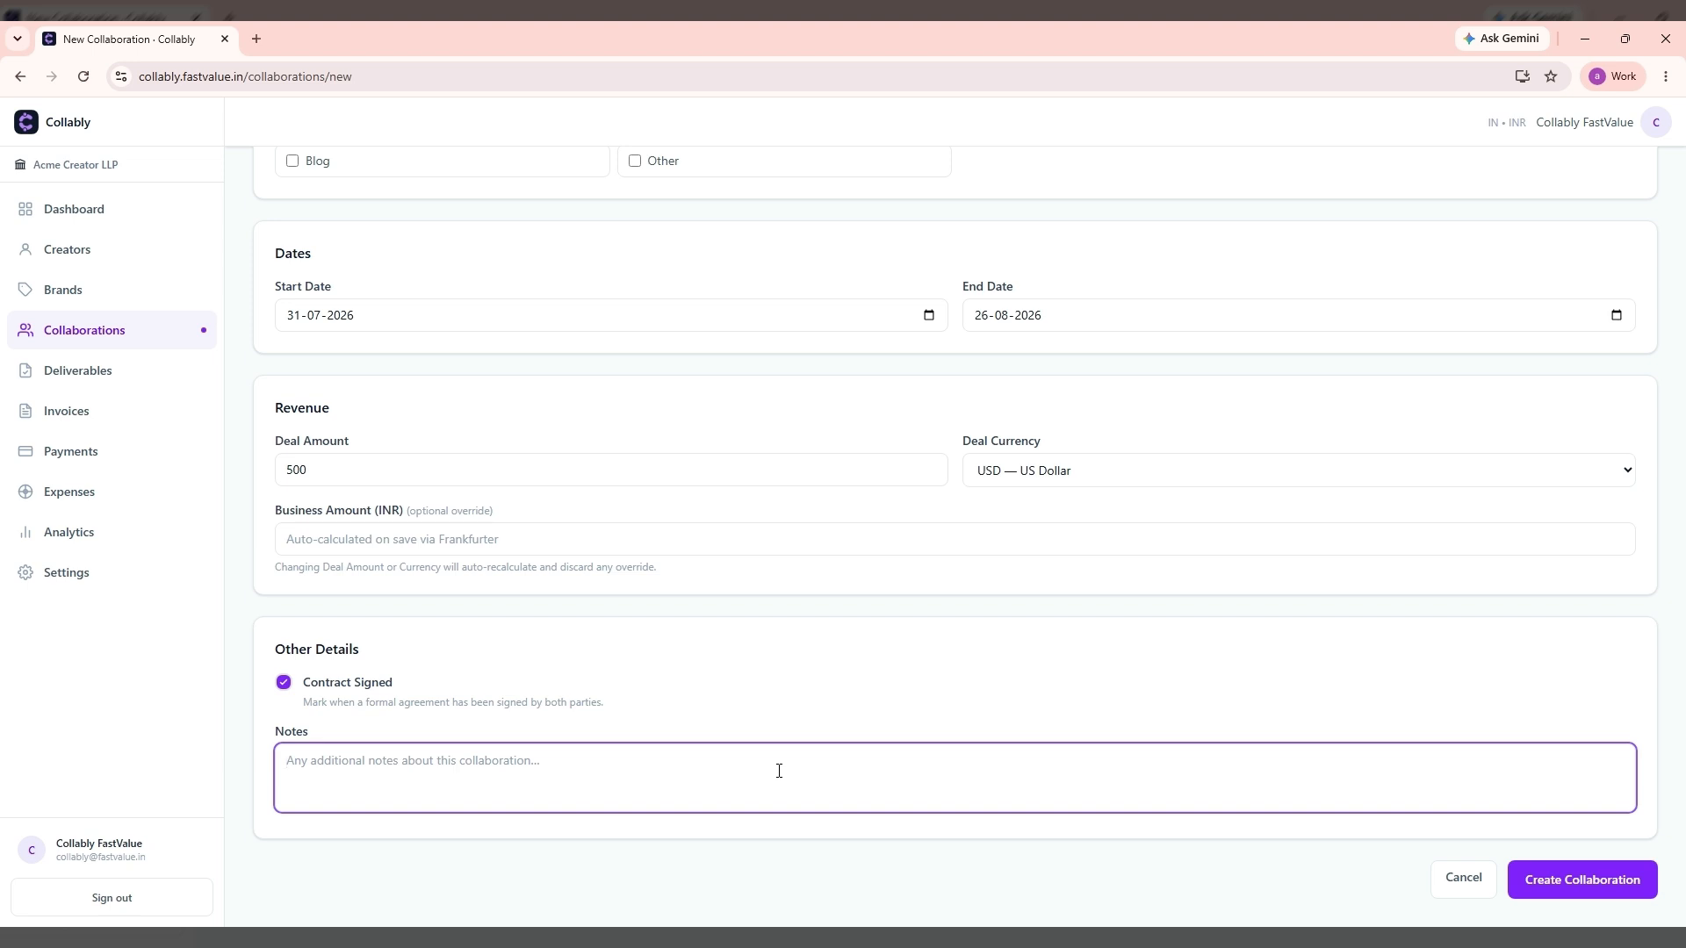
{"action": "left_click", "coordinate": [847, 688]}
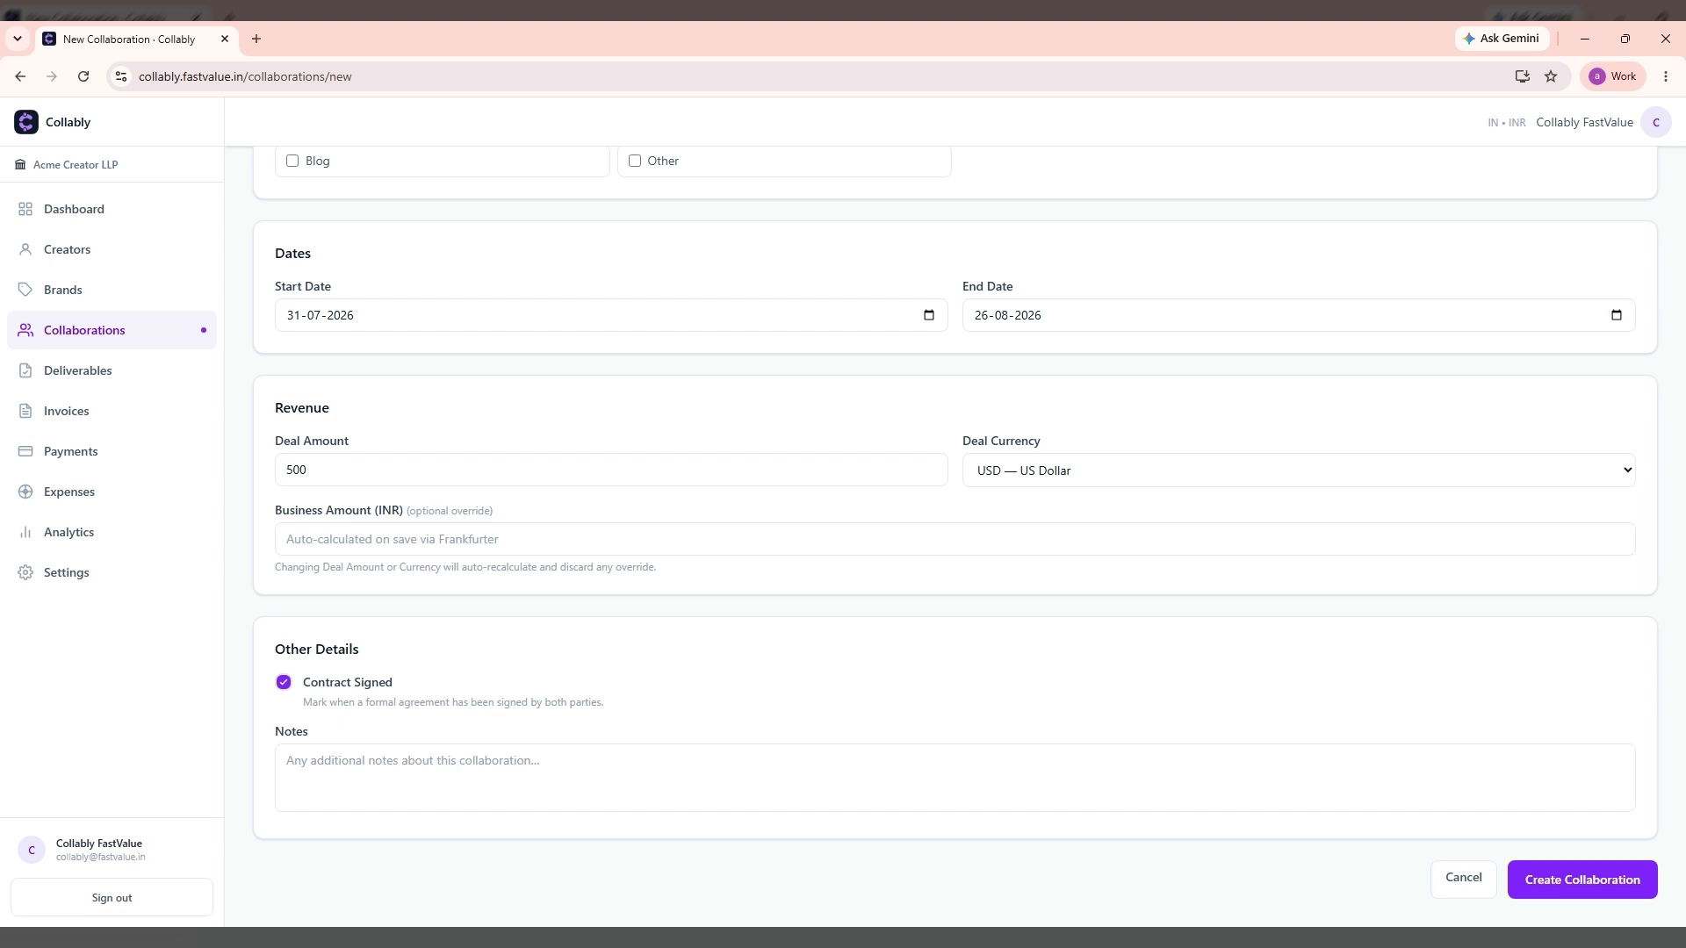
{"action": "left_click", "coordinate": [1585, 880]}
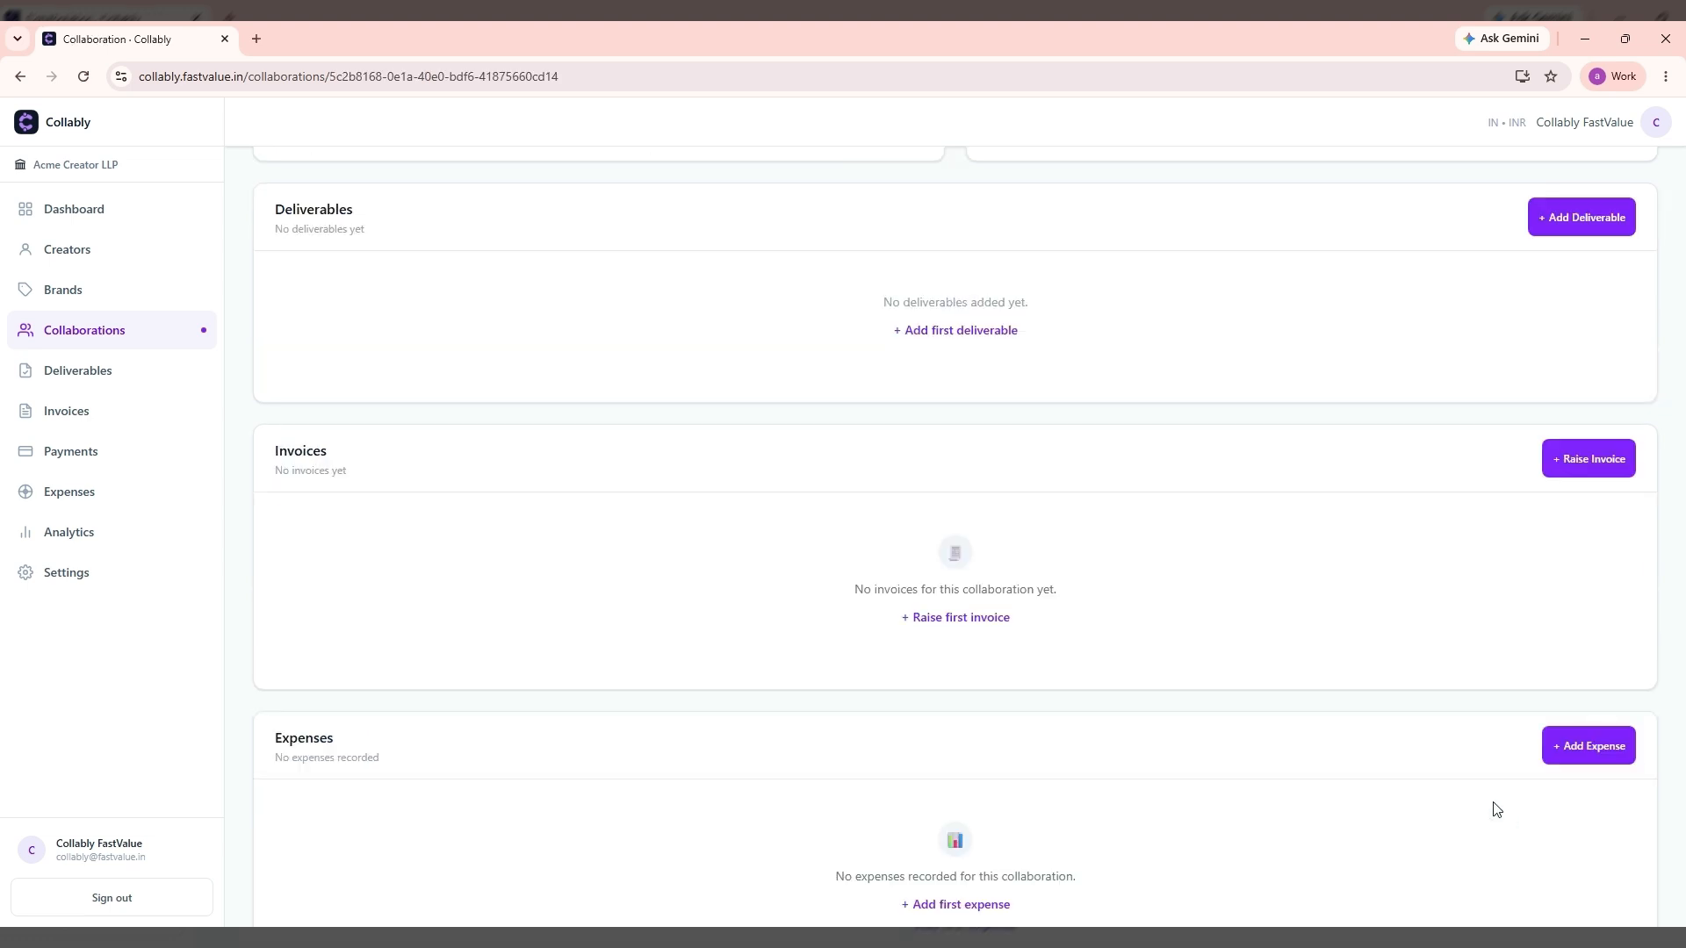
Step: Review the First Campaign collaboration's status, campaign, creator, brand and revenue details, and return to the dashboard overview
{"action": "scroll", "coordinate": [1334, 657], "scroll_direction": "up", "scroll_amount": 8}
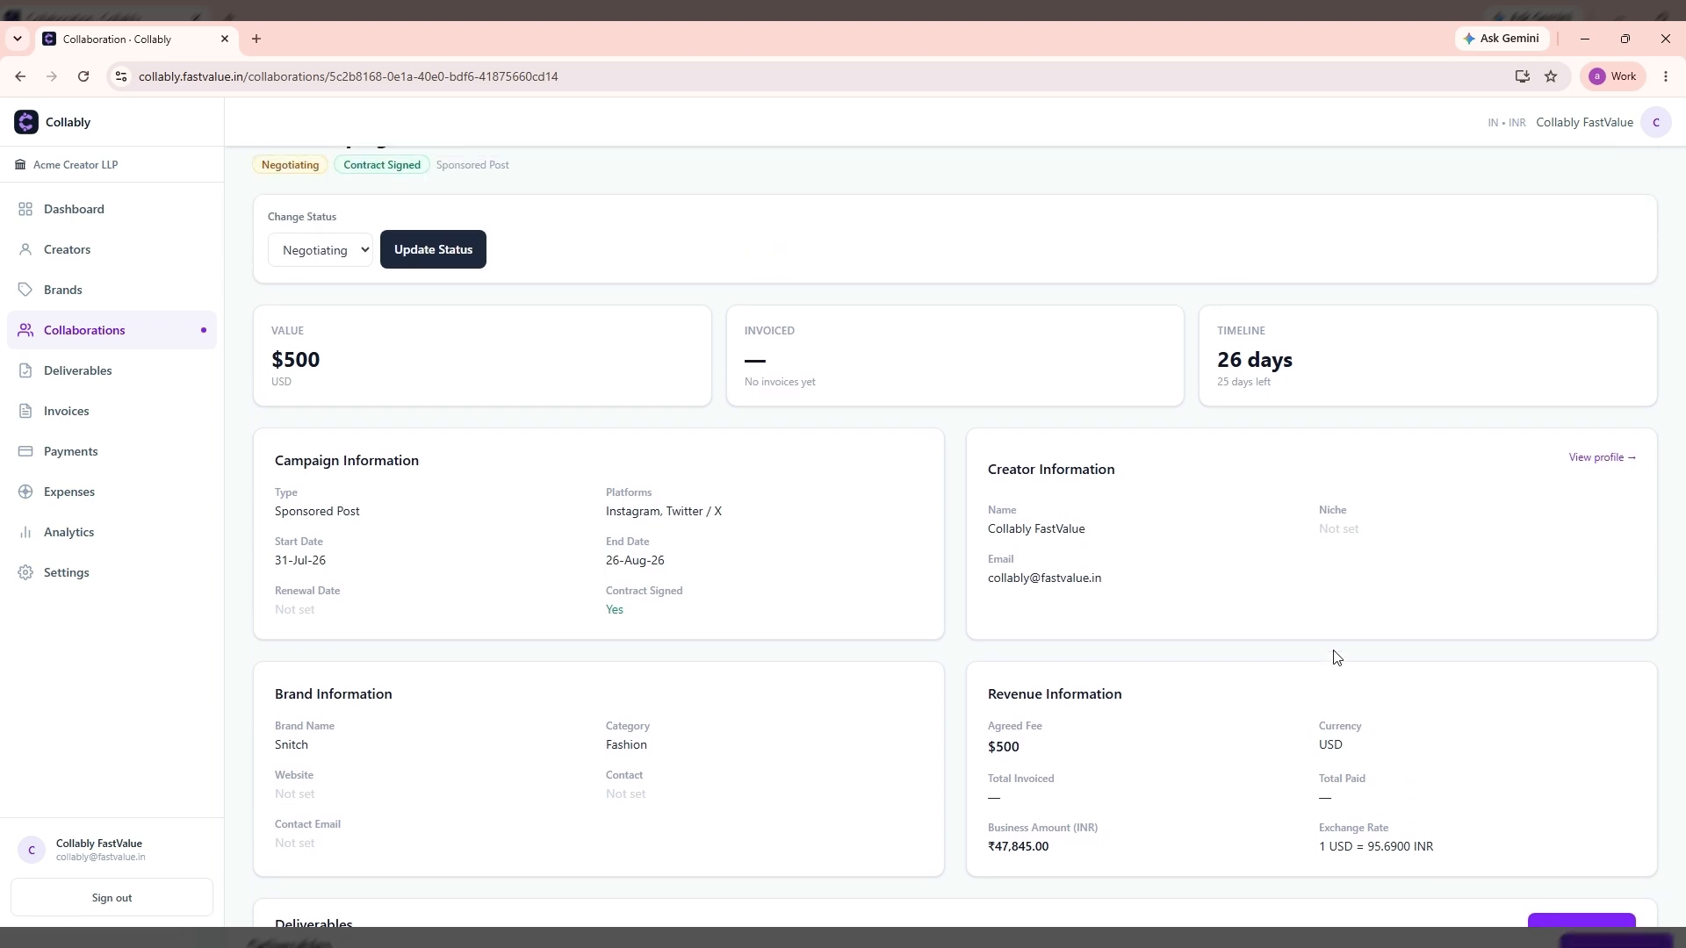
{"action": "scroll", "coordinate": [1335, 656], "scroll_direction": "up", "scroll_amount": 1}
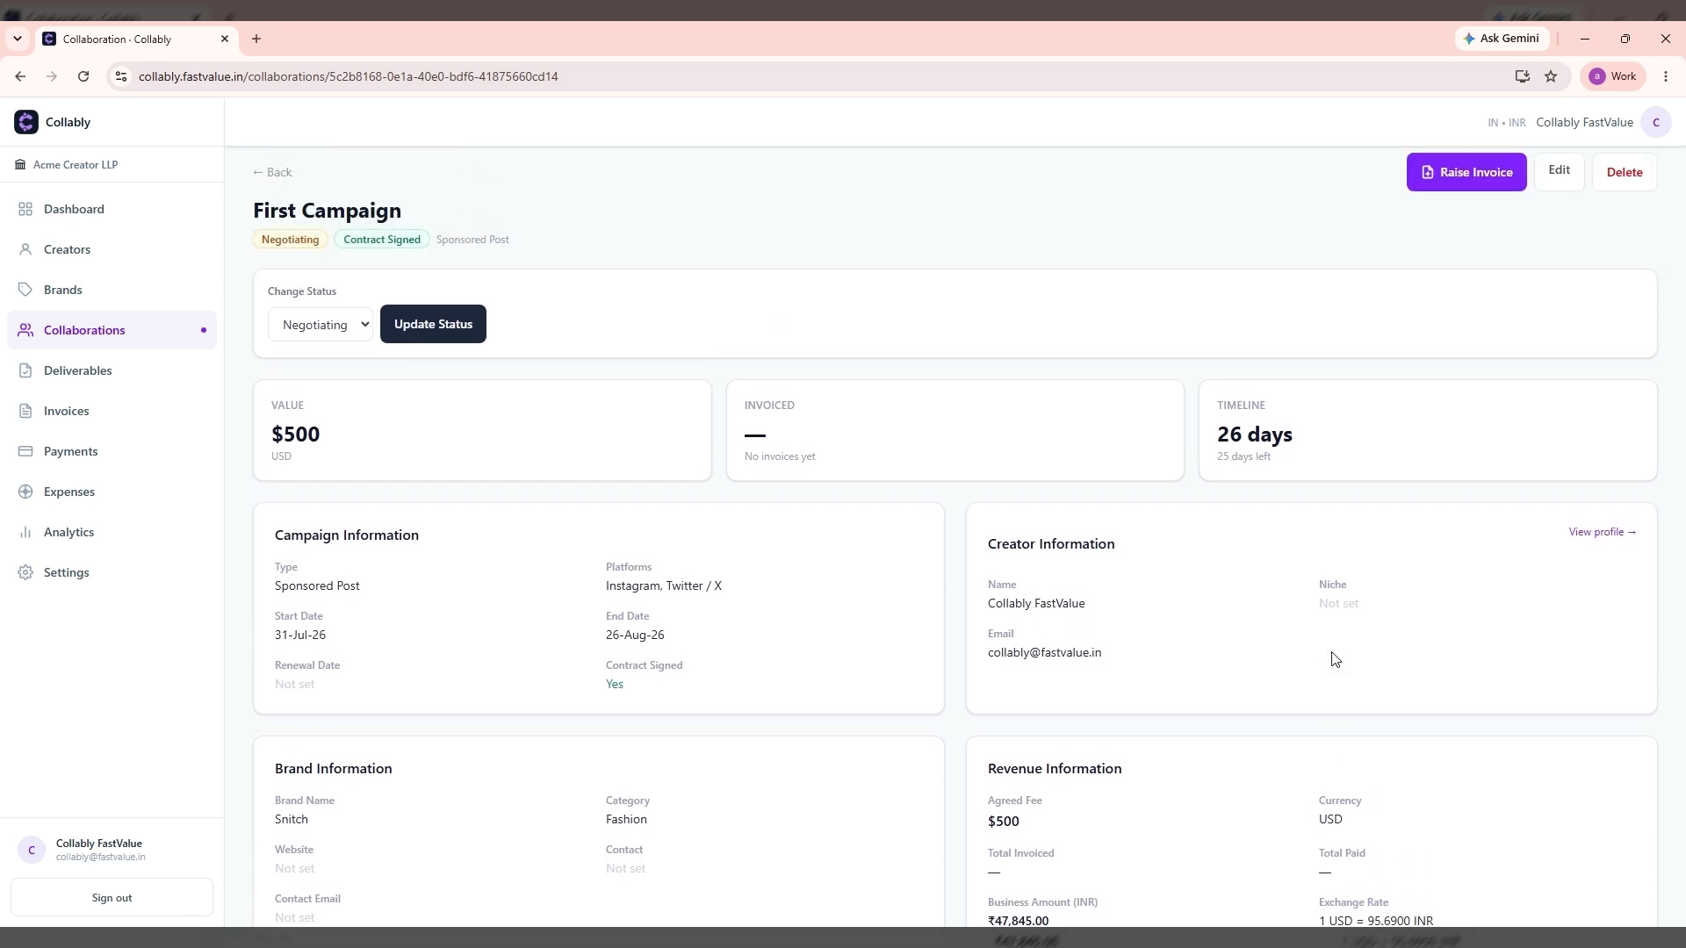
{"action": "scroll", "coordinate": [1229, 746], "scroll_direction": "down", "scroll_amount": 1}
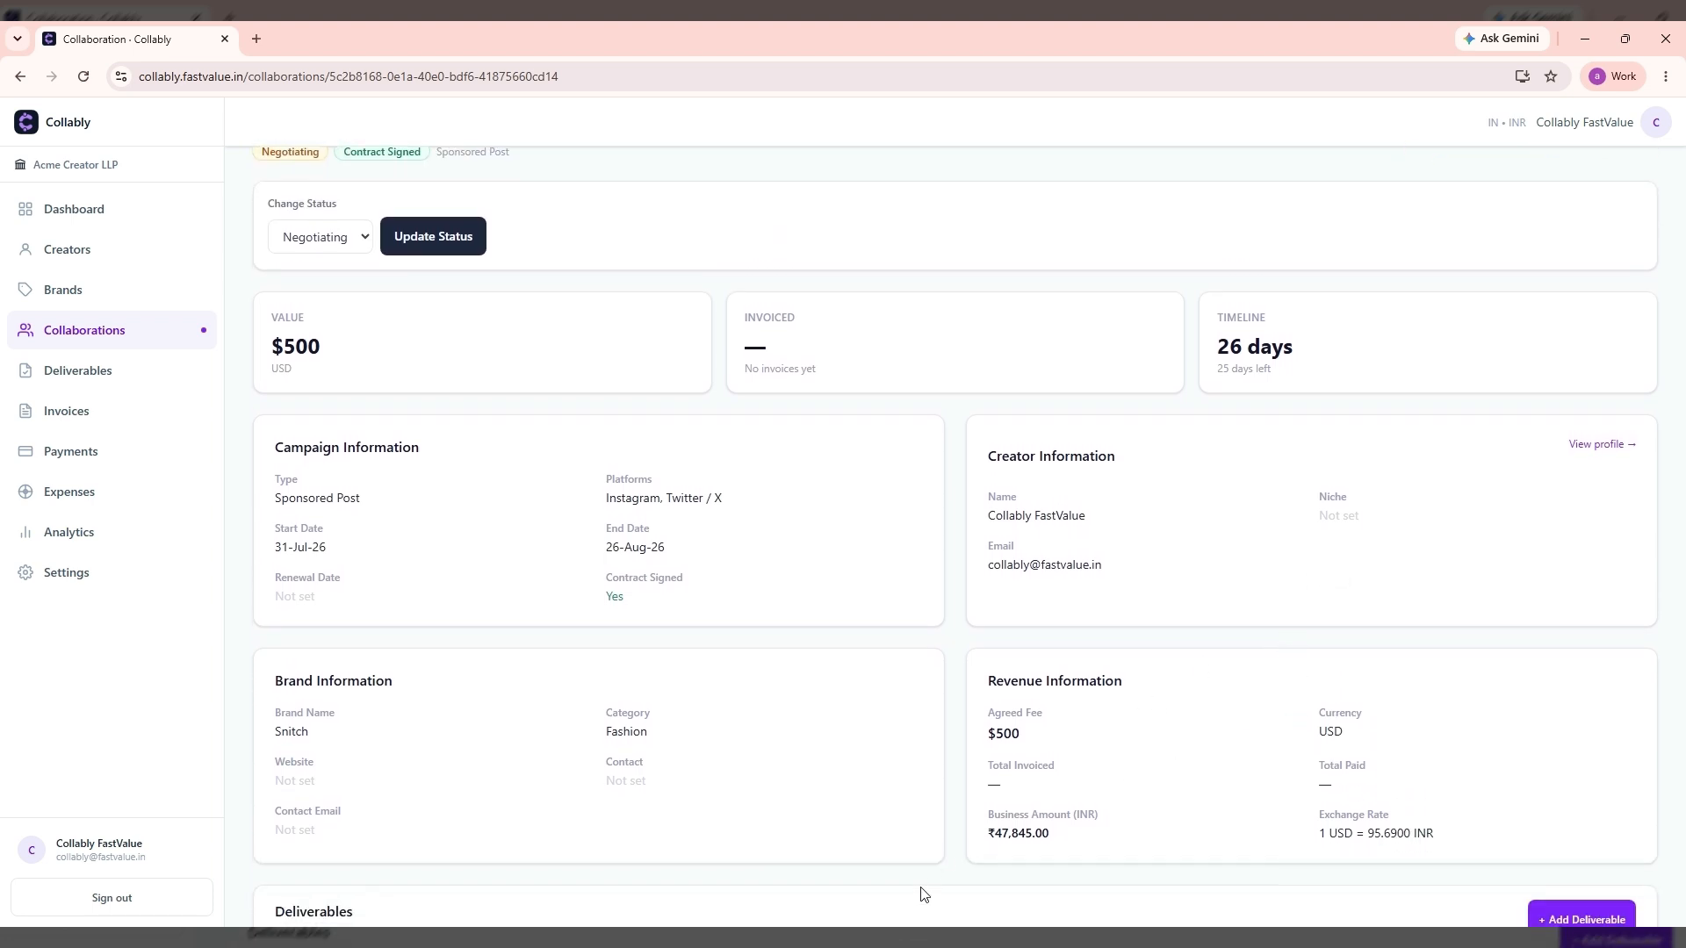
{"action": "left_click", "coordinate": [79, 214]}
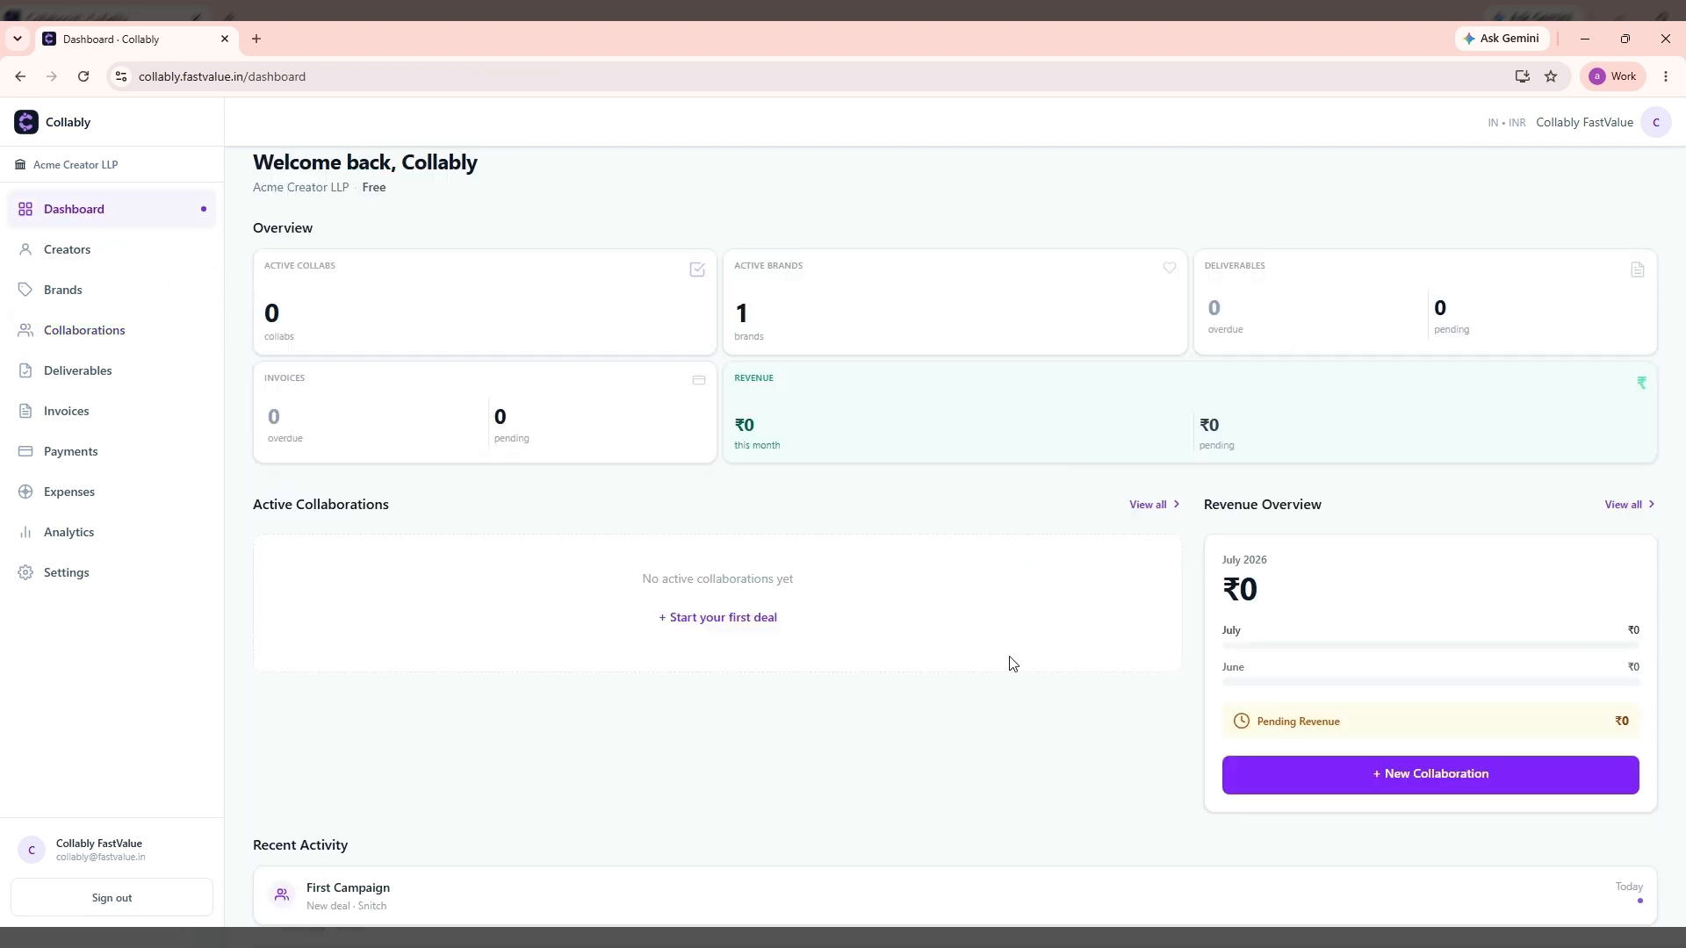